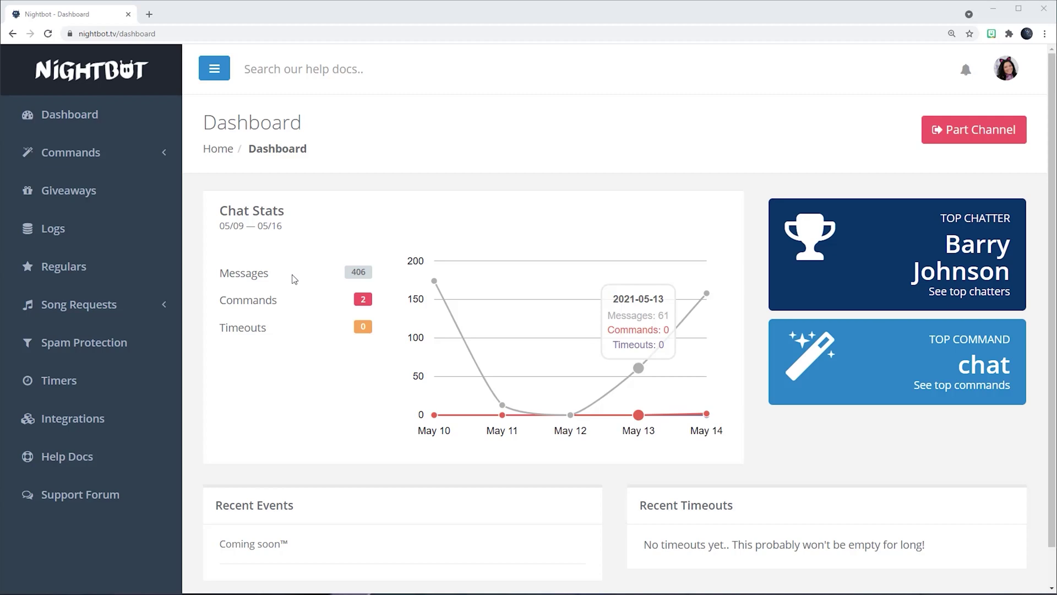
Start a new custom channel command and name it hi
{"action": "left_click", "coordinate": [84, 158]}
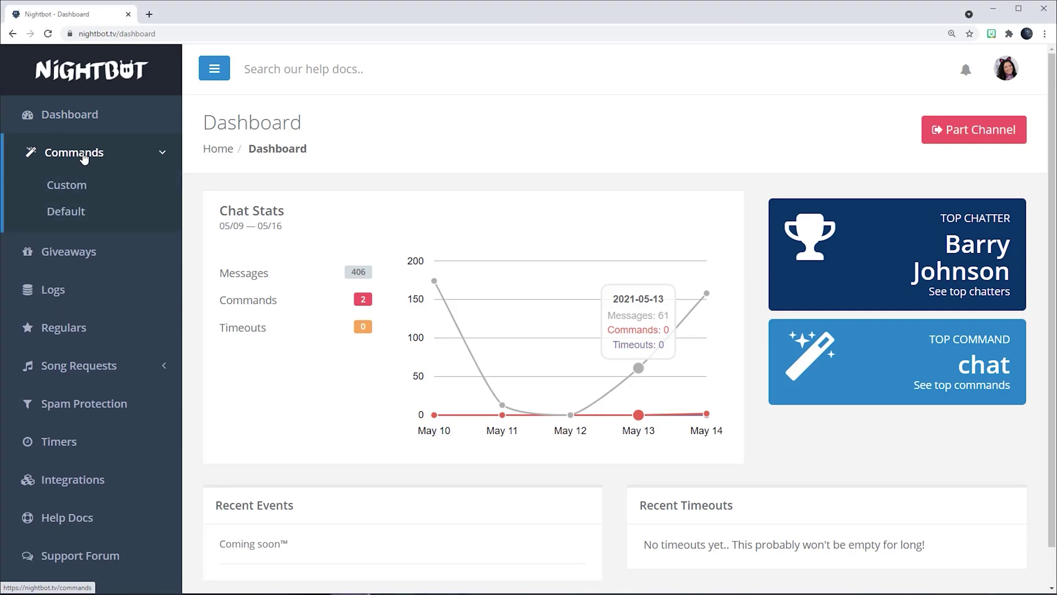
{"action": "left_click", "coordinate": [67, 185]}
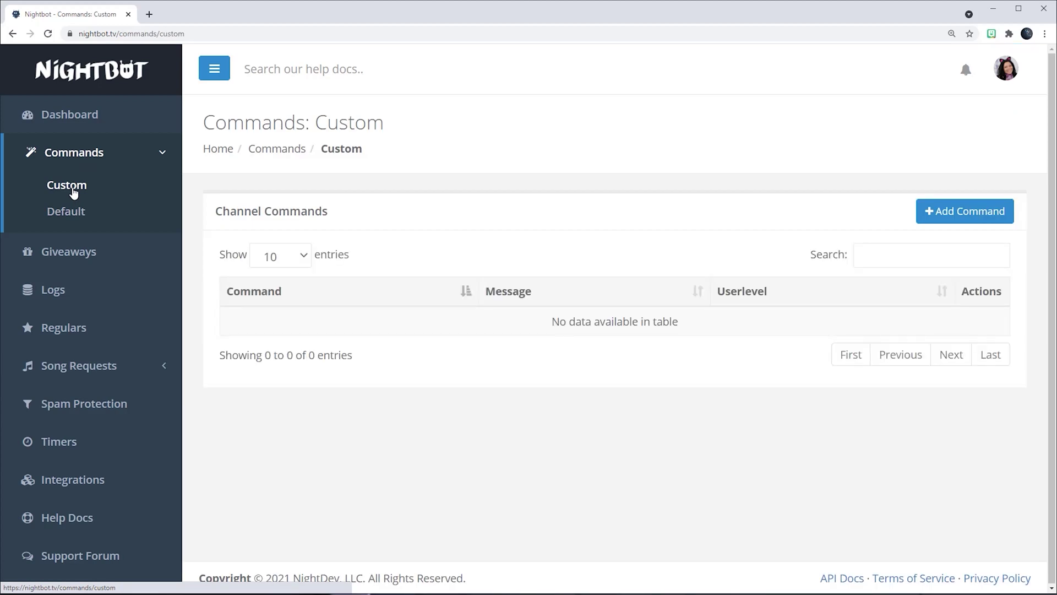
{"action": "left_click", "coordinate": [967, 213]}
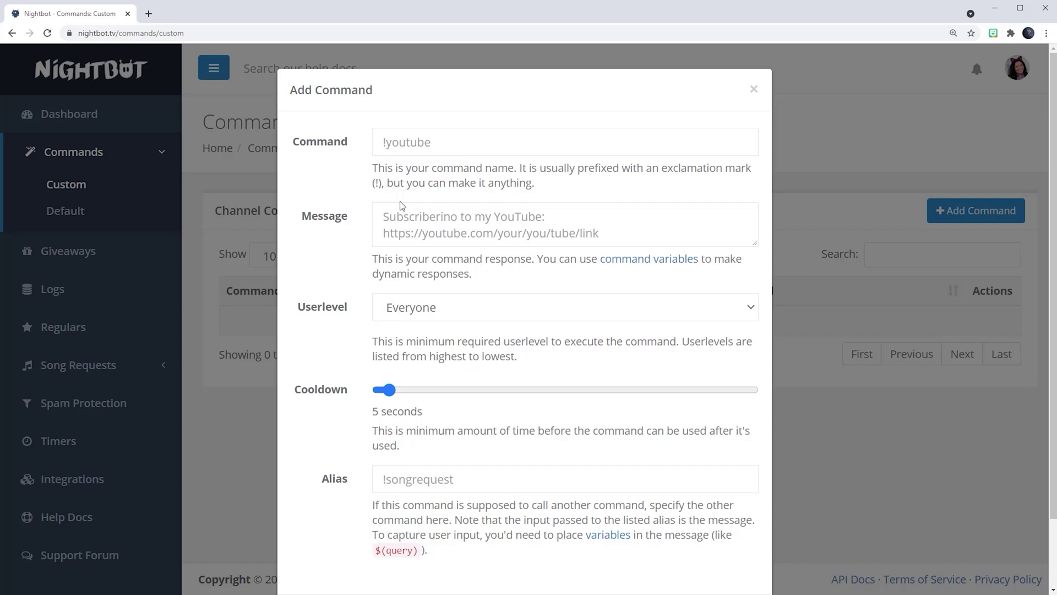
{"action": "left_click", "coordinate": [421, 143]}
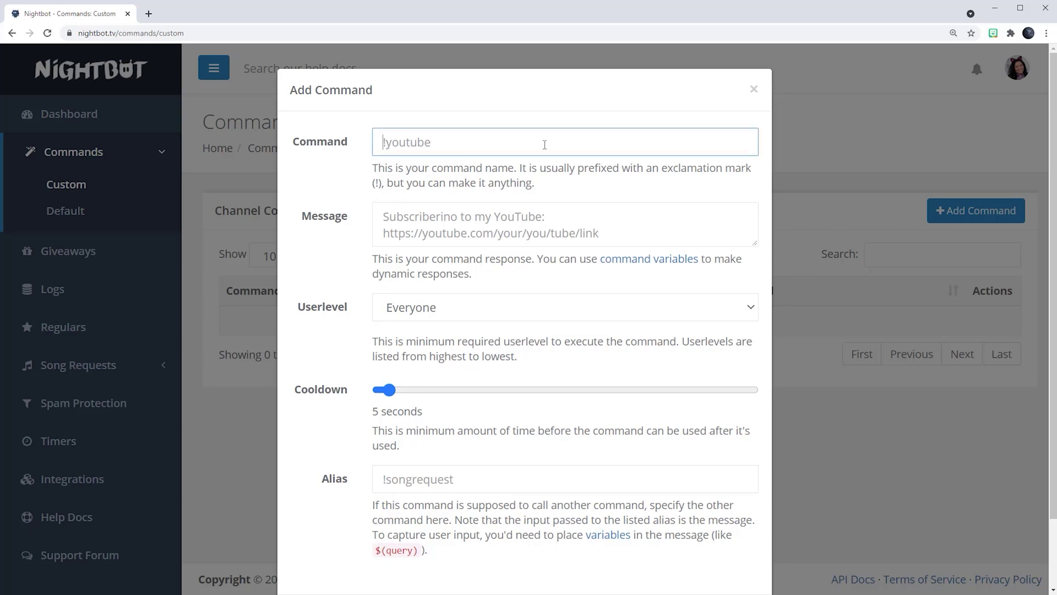
{"action": "type", "text": "hi"}
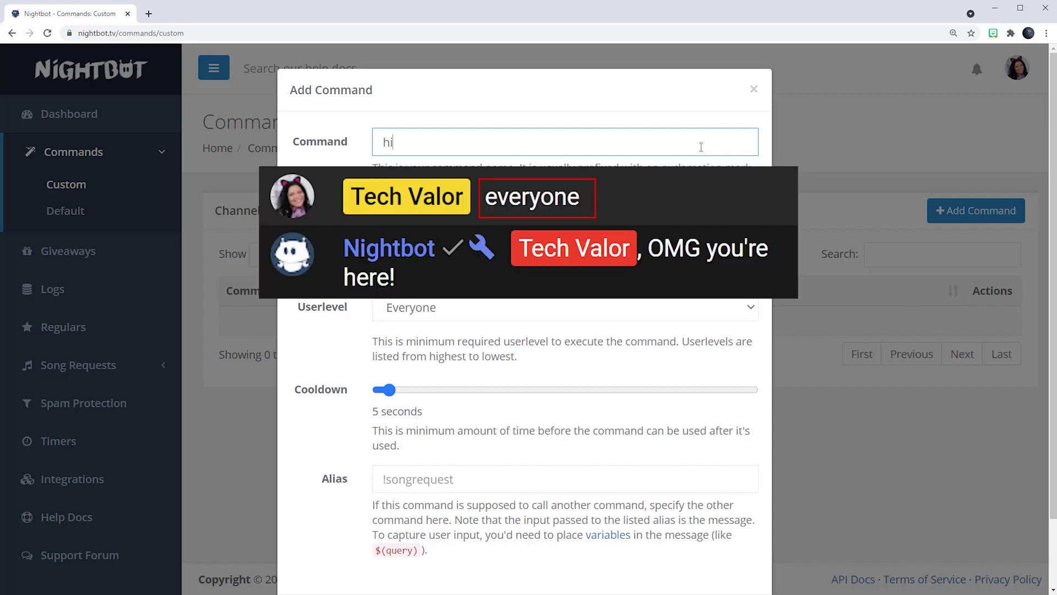
Enter "hi welcome to the chat" as the response message of the hi command
{"action": "left_click", "coordinate": [406, 228]}
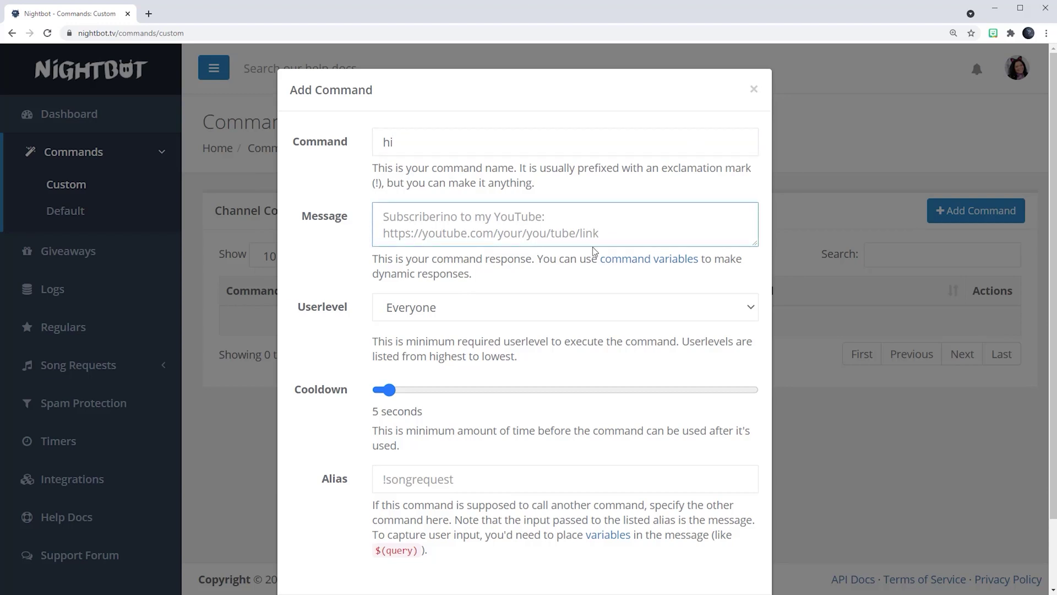
{"action": "type", "text": "h"}
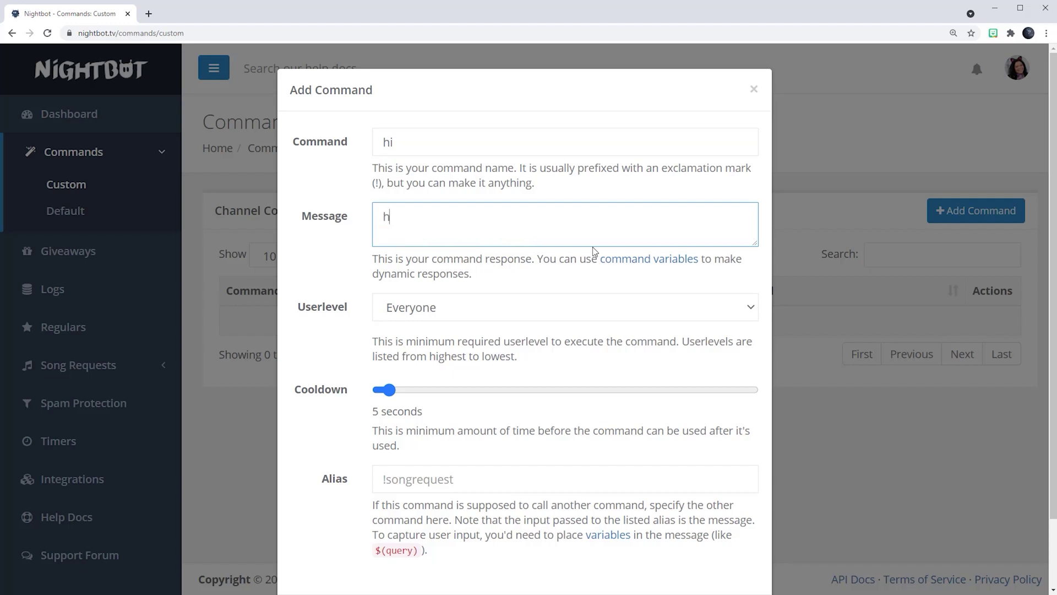
{"action": "type", "text": "i welcome to the chat"}
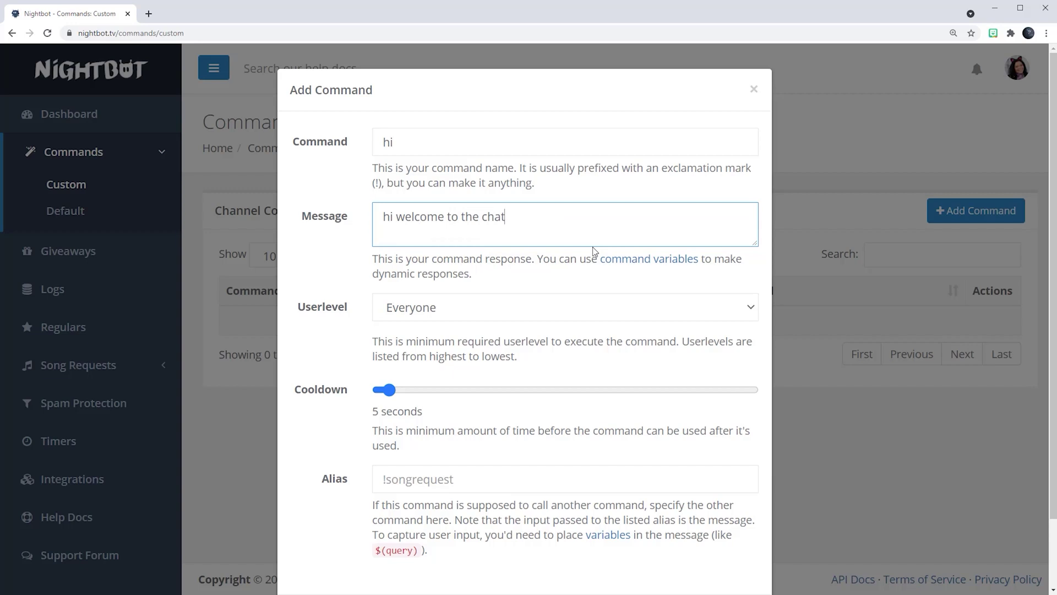
{"action": "left_click_drag", "start_coordinate": [506, 217], "coordinate": [384, 216]}
{"action": "type", "text": "$(user), $(eval a=\"$(urlfetch json https://pastebin.com/raw/xxxxxx)\".split(\";\");a[Math.floor(Math.random()*a.length)])"}
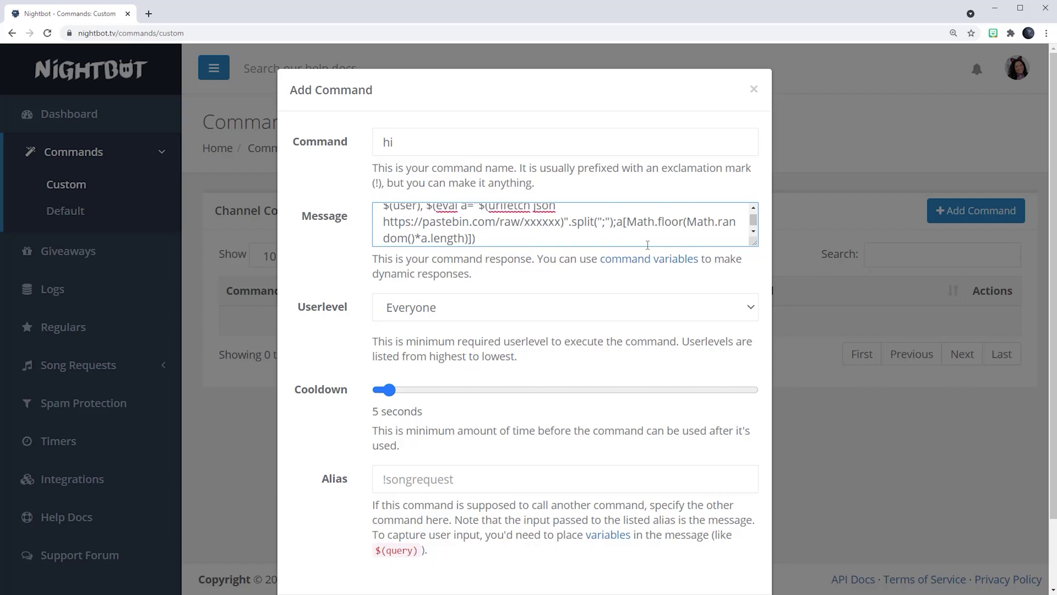
{"action": "left_click_drag", "start_coordinate": [754, 242], "coordinate": [763, 275]}
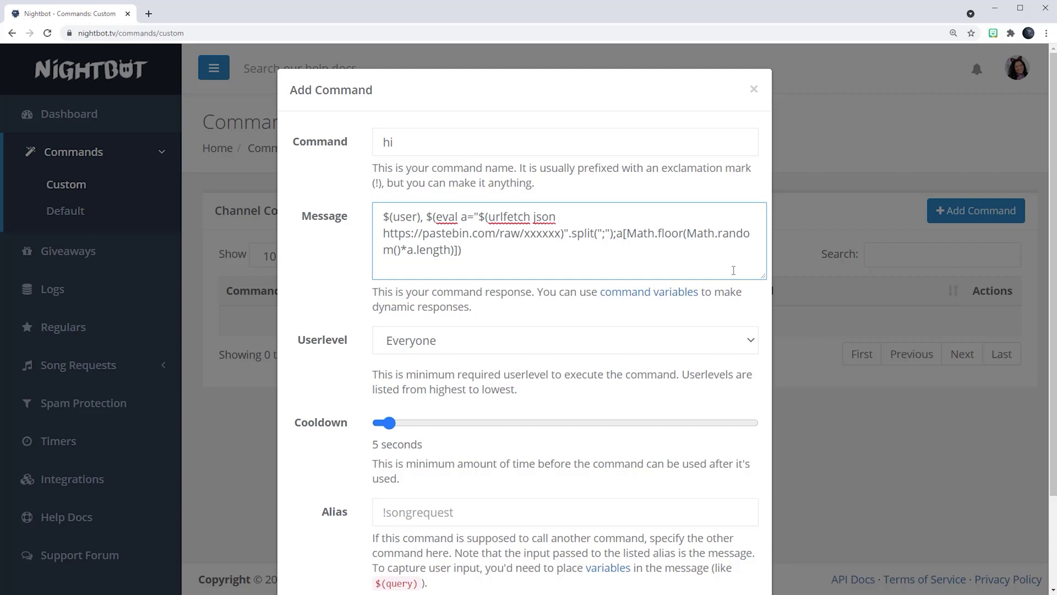
Examine the $(user) variable and the Pastebin raw link inside the response message
{"action": "left_click_drag", "start_coordinate": [383, 217], "coordinate": [421, 217]}
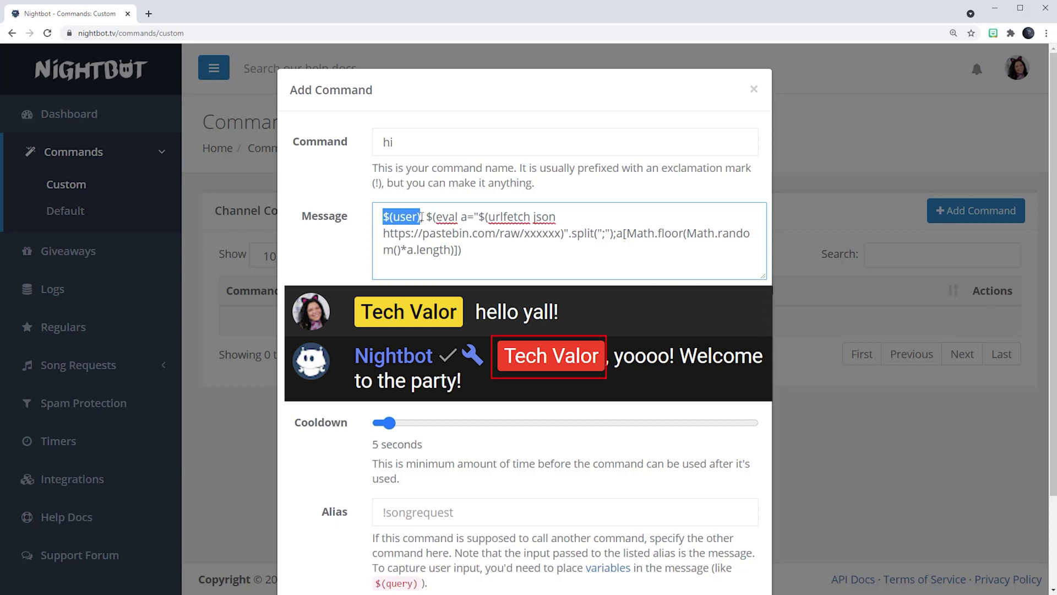
{"action": "left_click", "coordinate": [422, 217]}
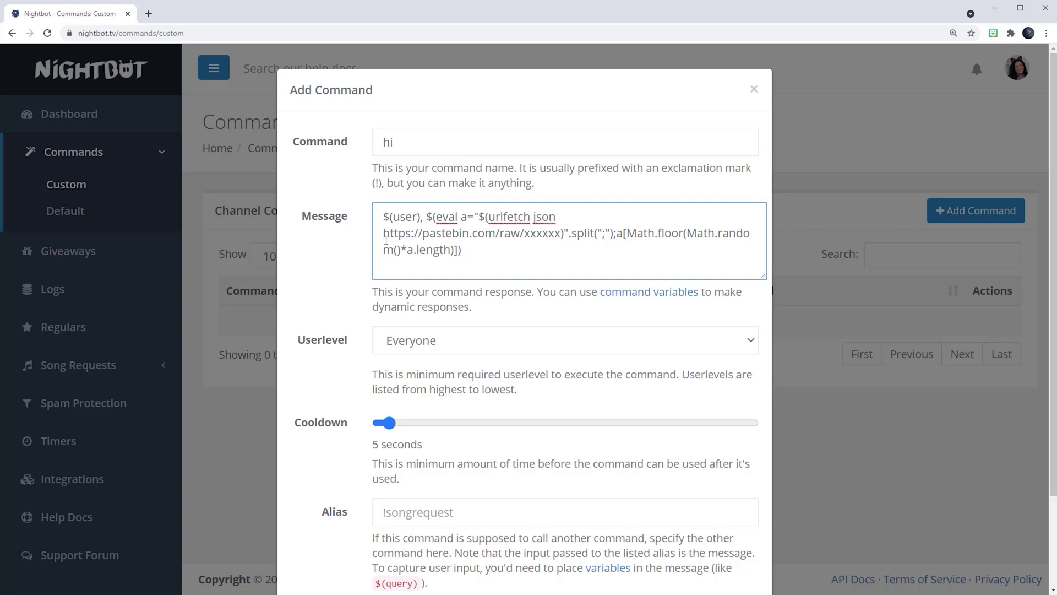
{"action": "left_click_drag", "start_coordinate": [385, 240], "coordinate": [495, 240]}
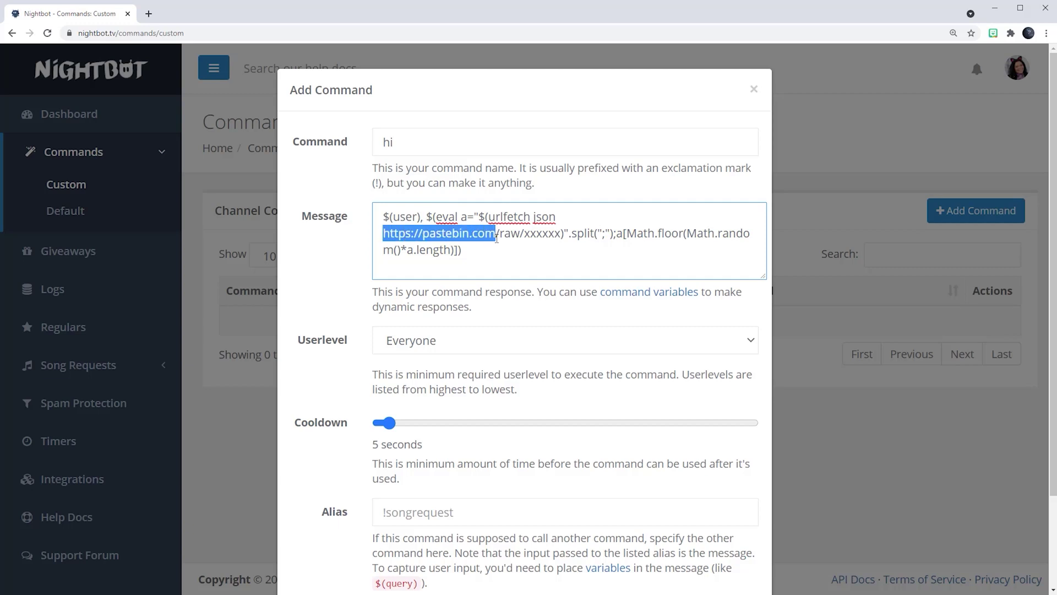
{"action": "left_click", "coordinate": [496, 238]}
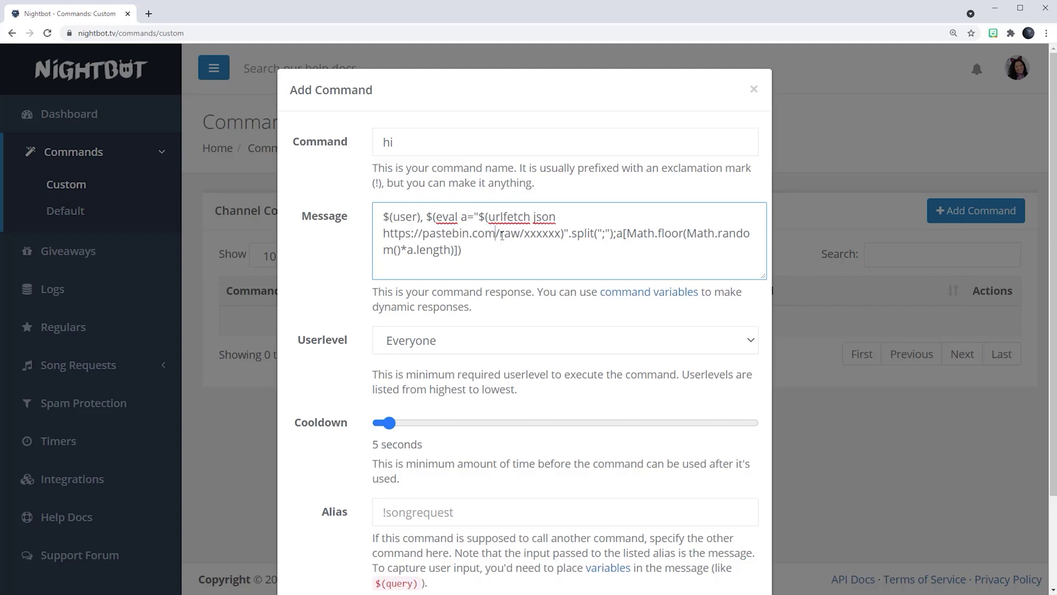
{"action": "left_click_drag", "start_coordinate": [496, 238], "coordinate": [562, 236]}
{"action": "left_click", "coordinate": [533, 235]}
{"action": "left_click", "coordinate": [426, 217]}
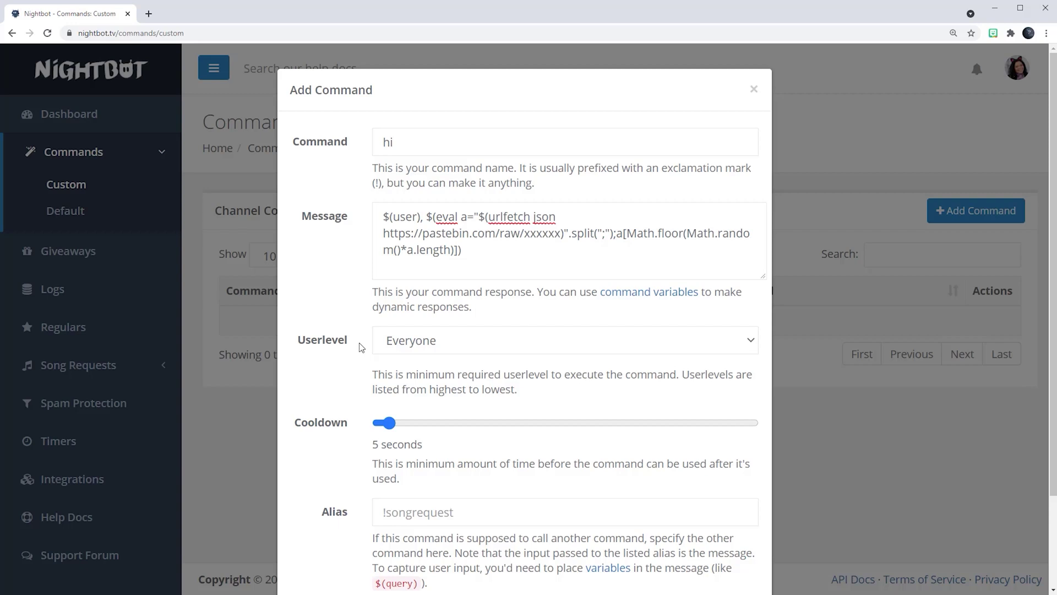
Set the hi command's userlevel to Everyone and its cooldown to 5 seconds
{"action": "left_click", "coordinate": [409, 351]}
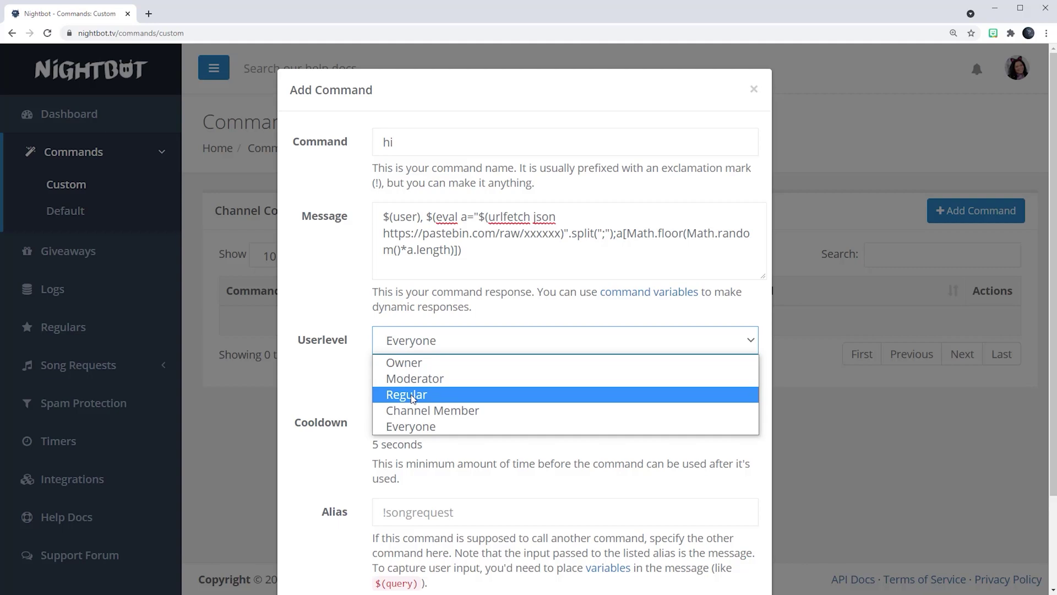
{"action": "left_click", "coordinate": [421, 426]}
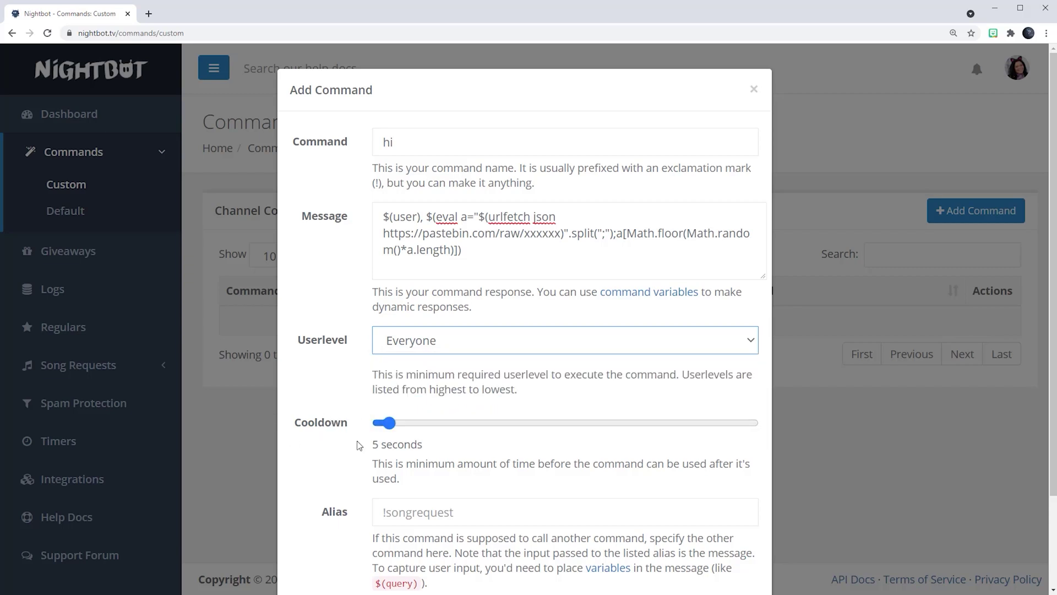
{"action": "scroll", "coordinate": [358, 442], "scroll_direction": "down", "scroll_amount": 2}
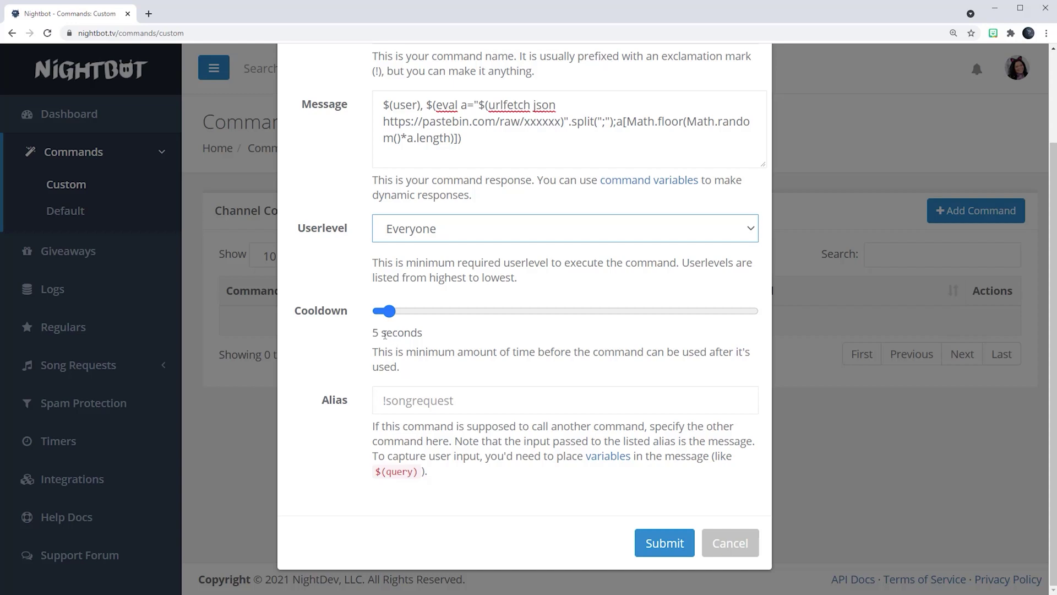
{"action": "mouse_move", "coordinate": [388, 311]}
{"action": "left_mouse_down"}
{"action": "mouse_move", "coordinate": [756, 316]}
{"action": "mouse_move", "coordinate": [368, 314]}
{"action": "left_mouse_up"}
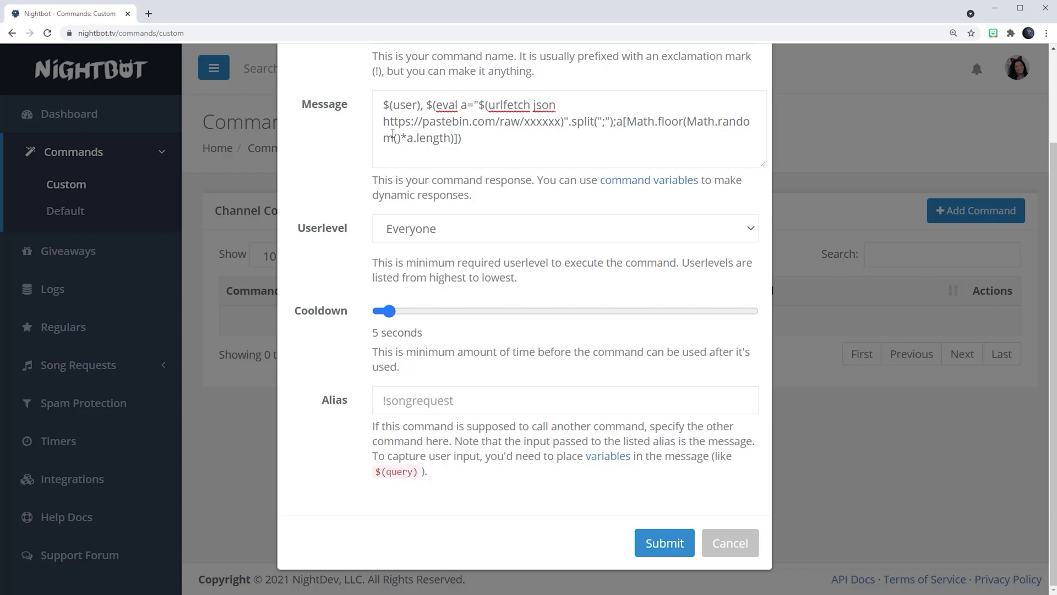
Review the message and settings of the hi command and submit it
{"action": "left_click", "coordinate": [515, 144]}
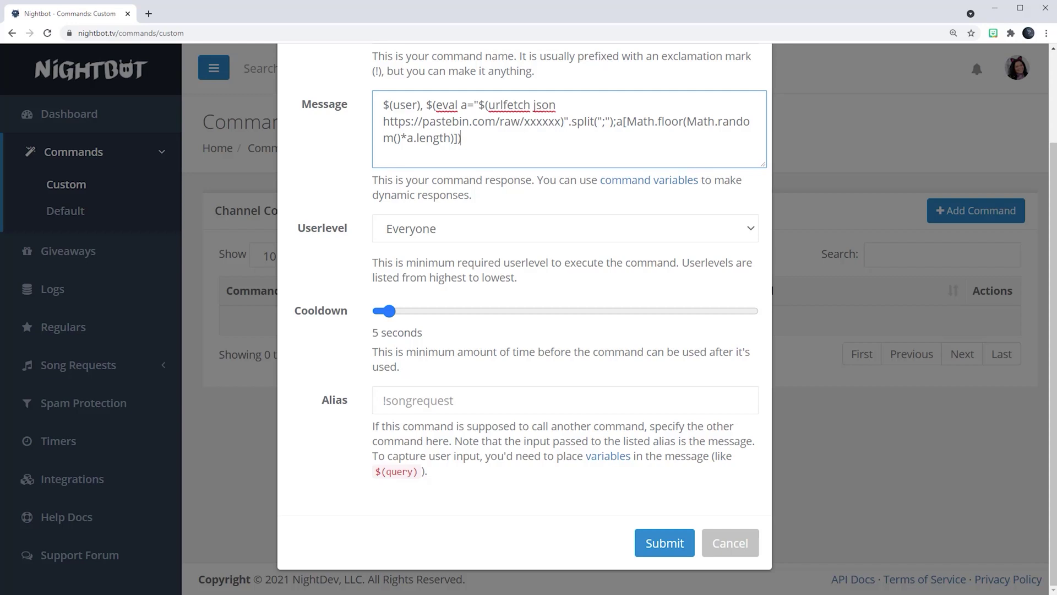
{"action": "scroll", "coordinate": [565, 382], "scroll_direction": "up", "scroll_amount": 1}
{"action": "scroll", "coordinate": [565, 383], "scroll_direction": "up", "scroll_amount": 1}
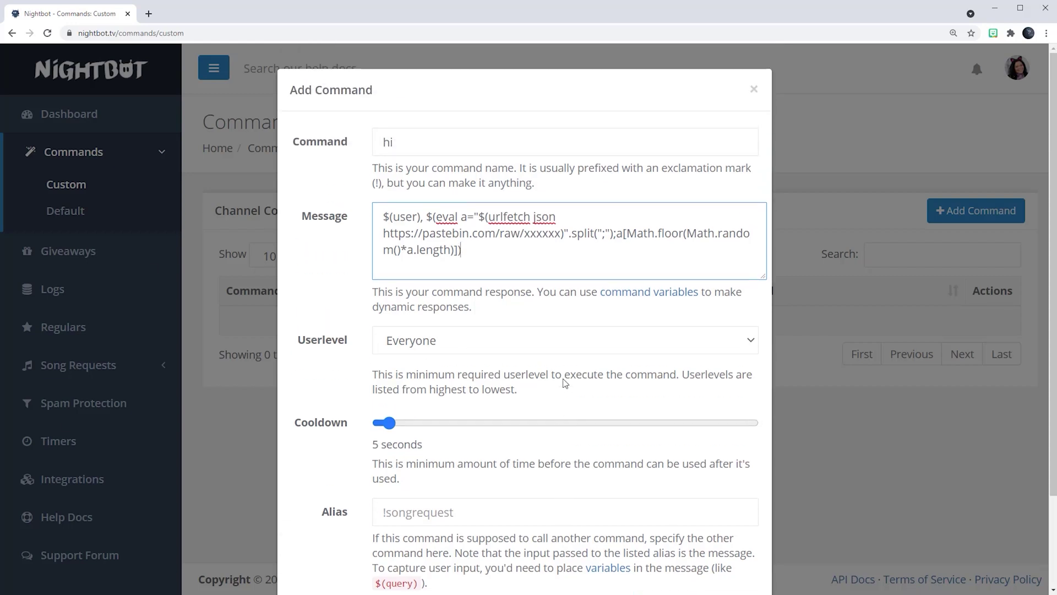
{"action": "scroll", "coordinate": [575, 336], "scroll_direction": "down", "scroll_amount": 2}
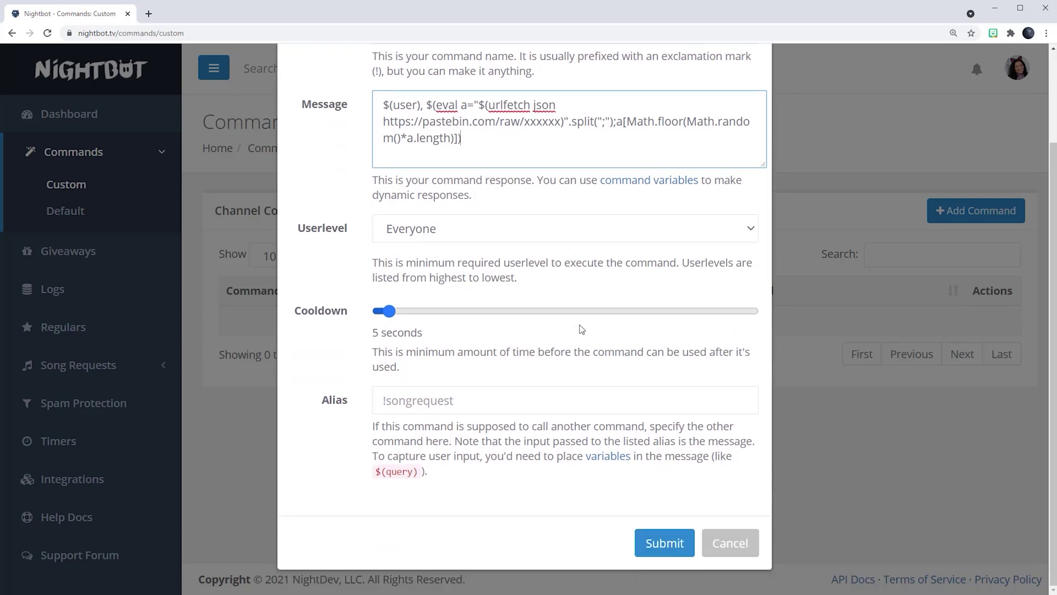
{"action": "left_click", "coordinate": [658, 545]}
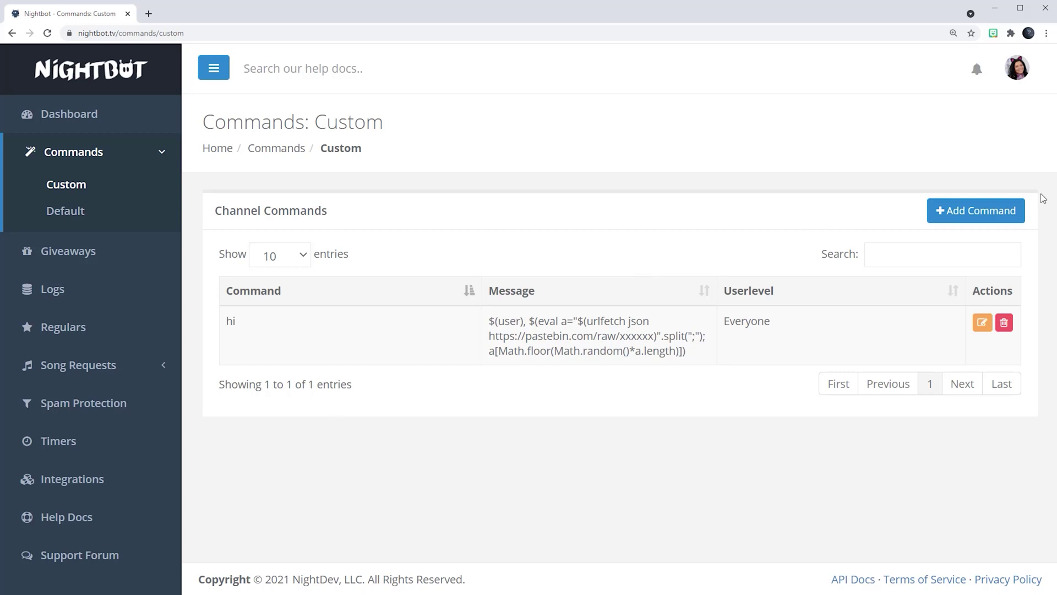
Add a custom command named hello with the alias hi and an empty message
{"action": "left_click", "coordinate": [986, 213]}
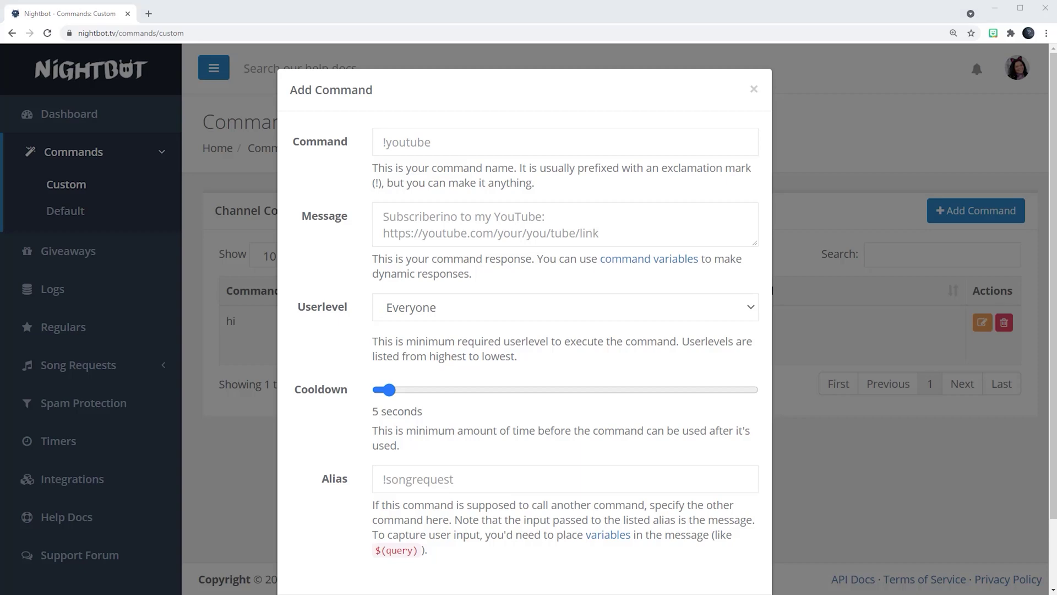
{"action": "left_click", "coordinate": [436, 136]}
{"action": "type", "text": "hello"}
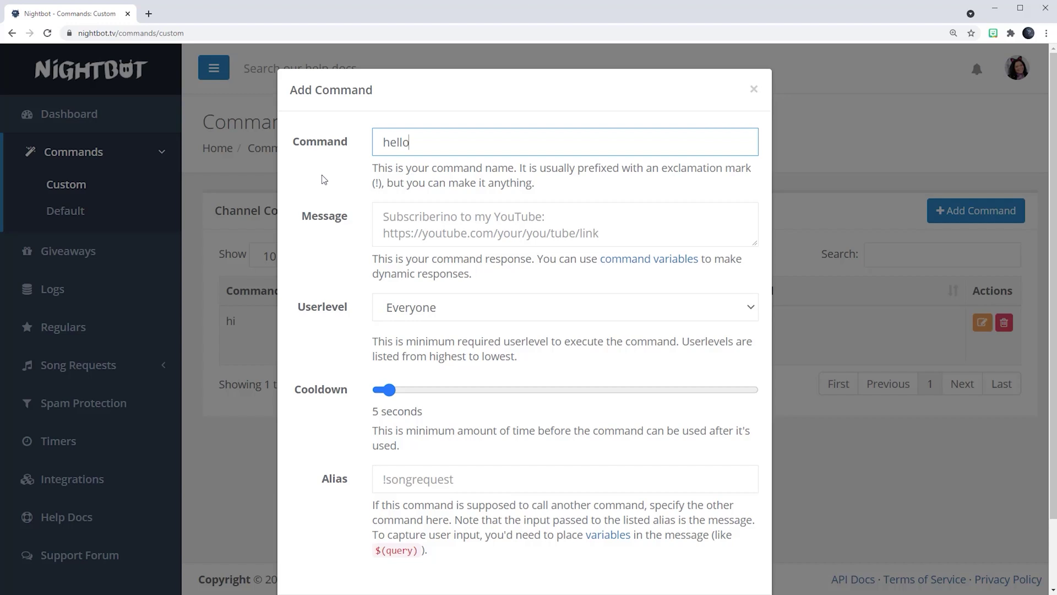
{"action": "left_click", "coordinate": [391, 216]}
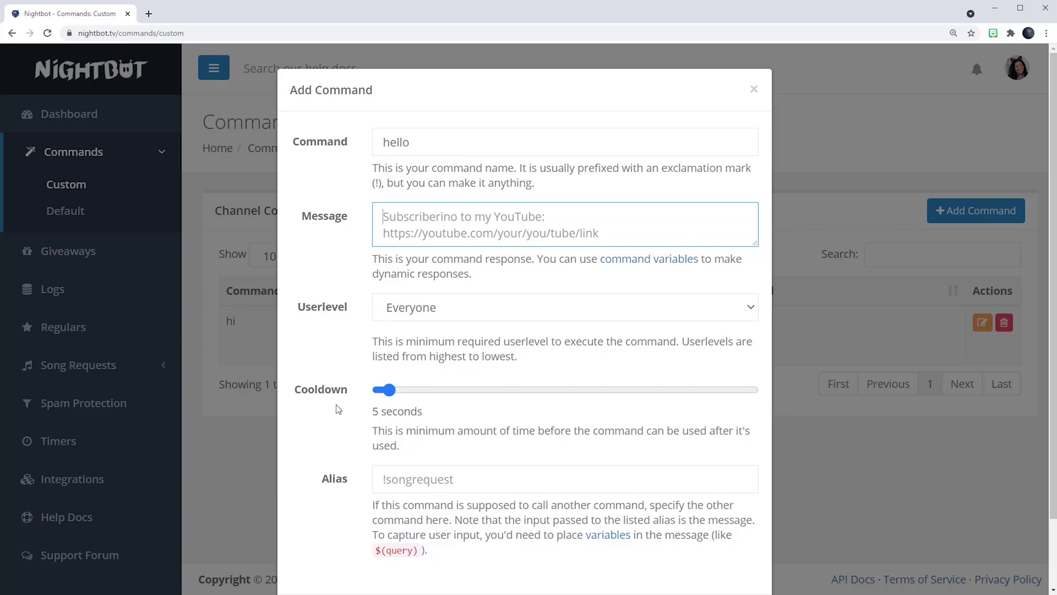
{"action": "left_click", "coordinate": [410, 485]}
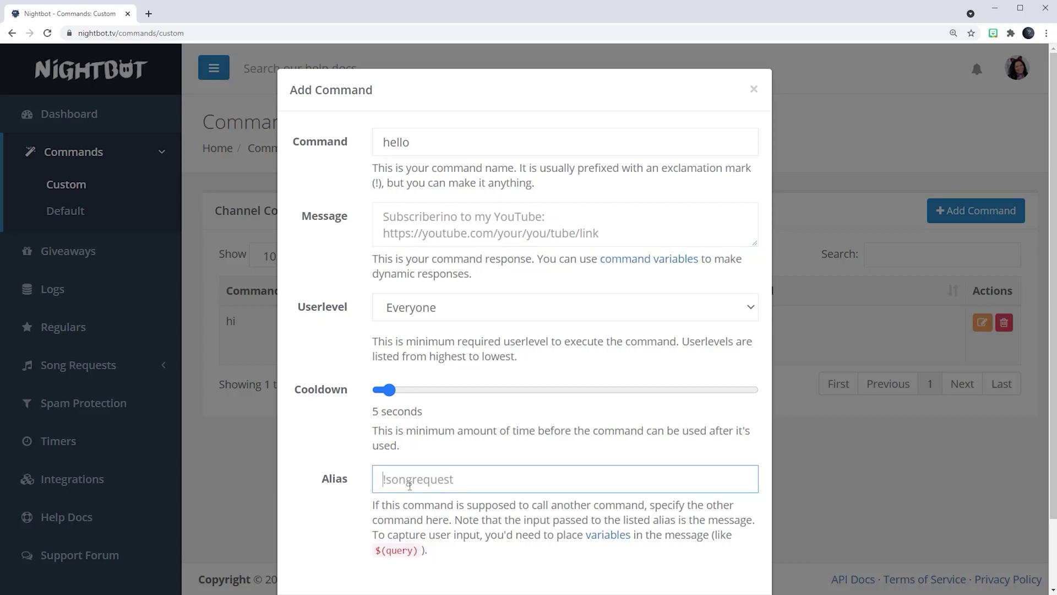
{"action": "type", "text": "hi"}
{"action": "scroll", "coordinate": [721, 490], "scroll_direction": "down", "scroll_amount": 3}
{"action": "left_click", "coordinate": [665, 539]}
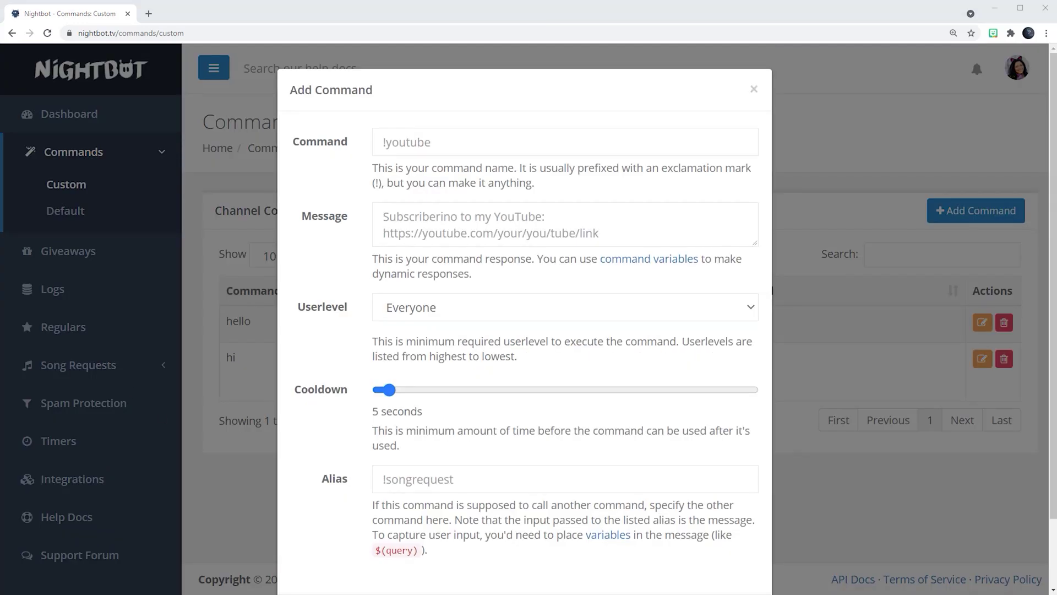
Add a custom command named hey with the alias hi and an empty message
{"action": "left_click", "coordinate": [550, 142]}
{"action": "type", "text": "hey"}
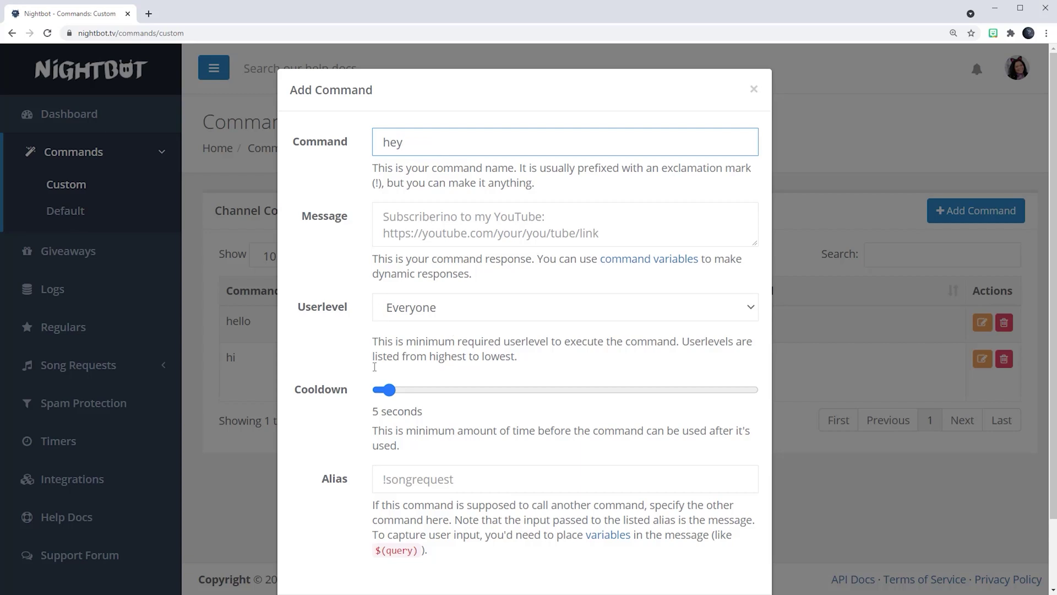
{"action": "left_click", "coordinate": [409, 484]}
{"action": "left_click", "coordinate": [408, 484]}
{"action": "type", "text": "hi"}
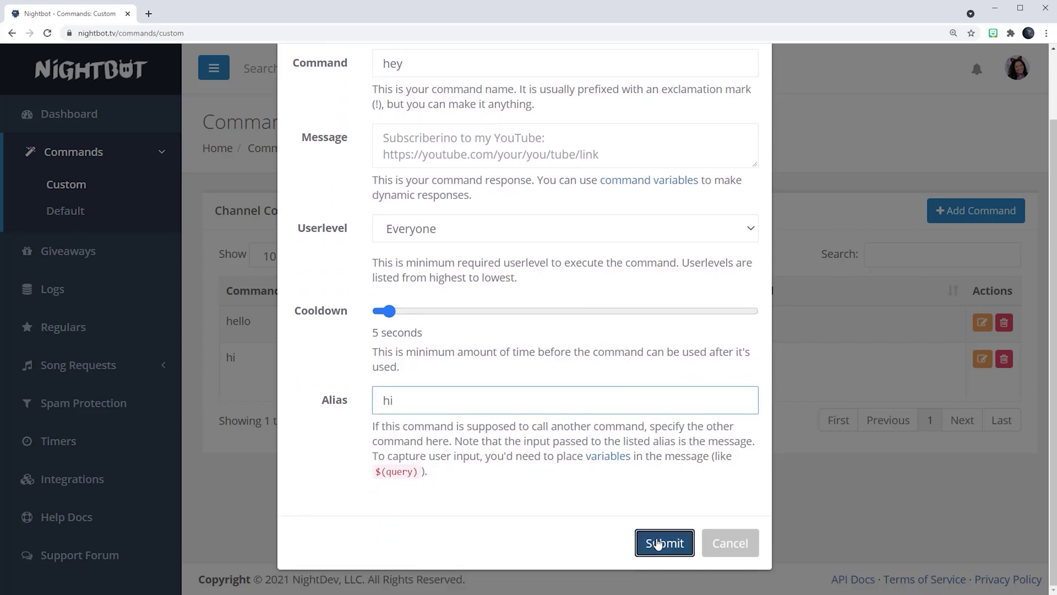
{"action": "left_click", "coordinate": [658, 546]}
Add a custom command named hiyah with the alias hi and an empty message
{"action": "left_click", "coordinate": [998, 210]}
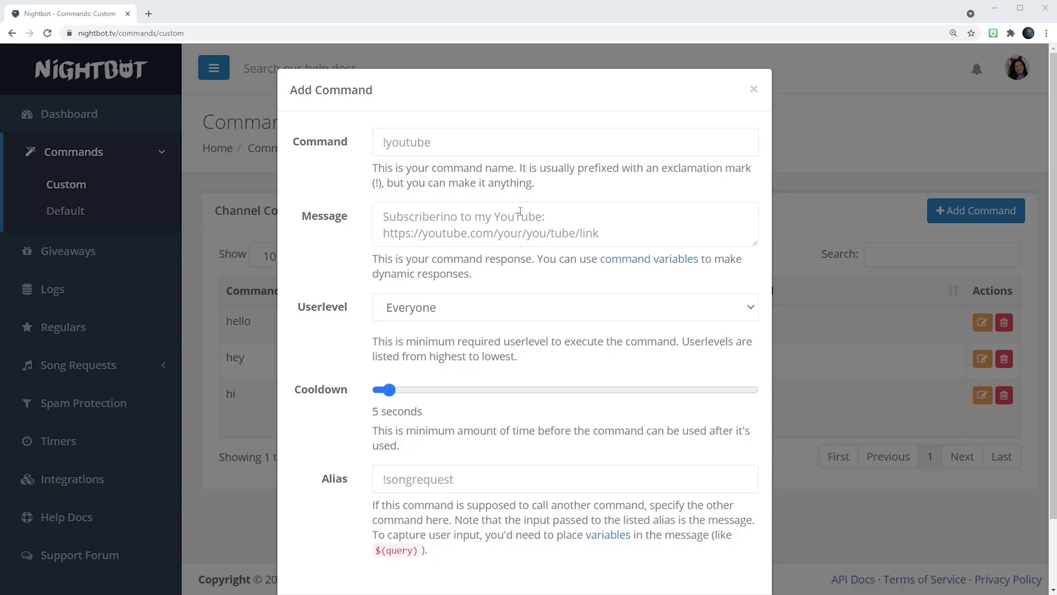
{"action": "left_click", "coordinate": [449, 142]}
{"action": "type", "text": "hiyah"}
{"action": "scroll", "coordinate": [483, 308], "scroll_direction": "down", "scroll_amount": 2}
{"action": "left_click", "coordinate": [404, 401]}
{"action": "type", "text": "hi"}
{"action": "left_click", "coordinate": [664, 543]}
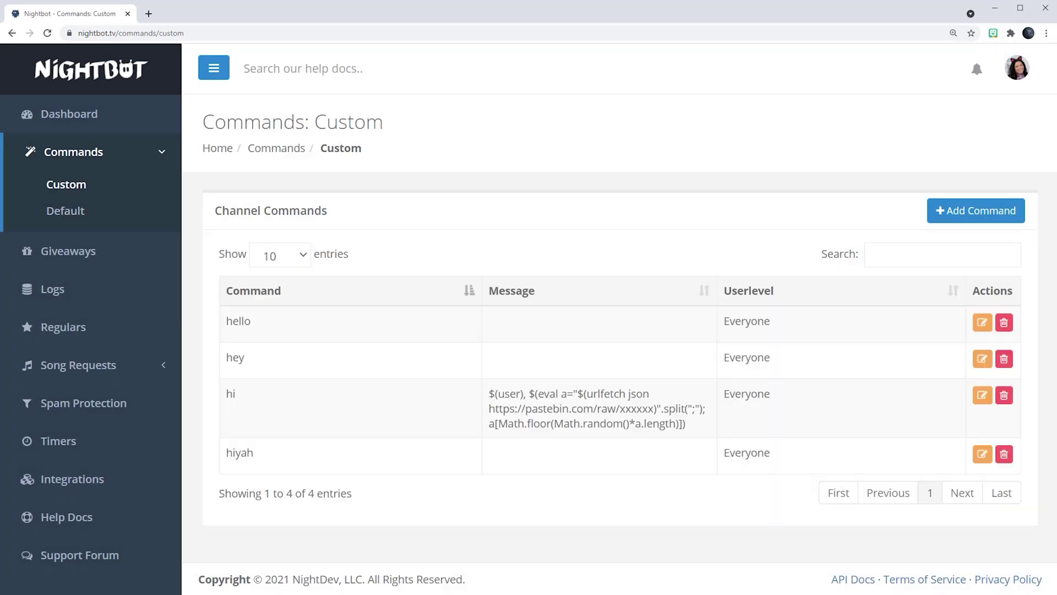
Start another custom command and name it morning
{"action": "left_click", "coordinate": [946, 211]}
{"action": "left_click", "coordinate": [484, 142]}
{"action": "type", "text": "morning"}
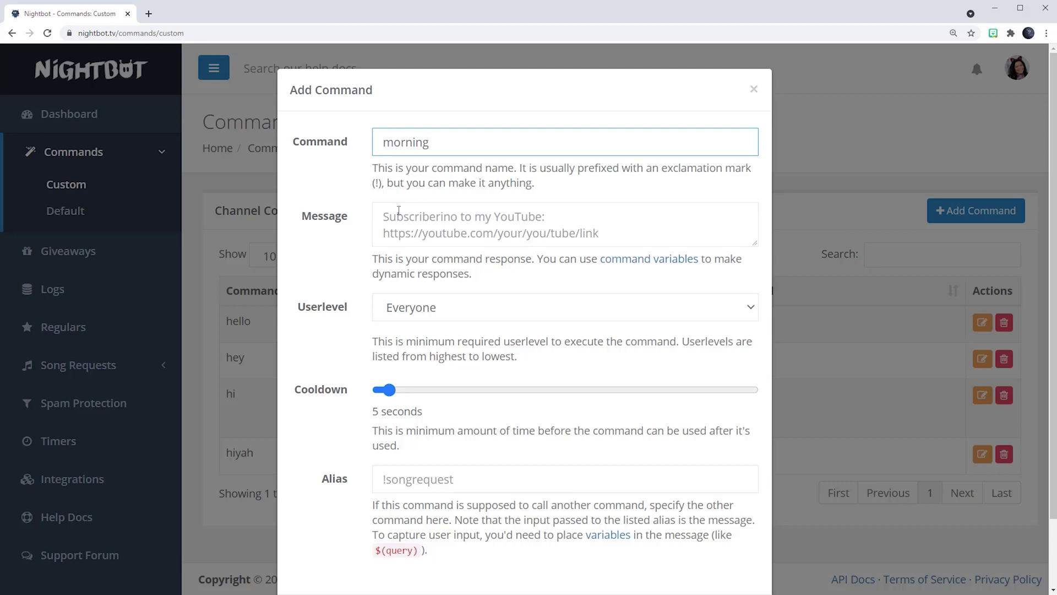
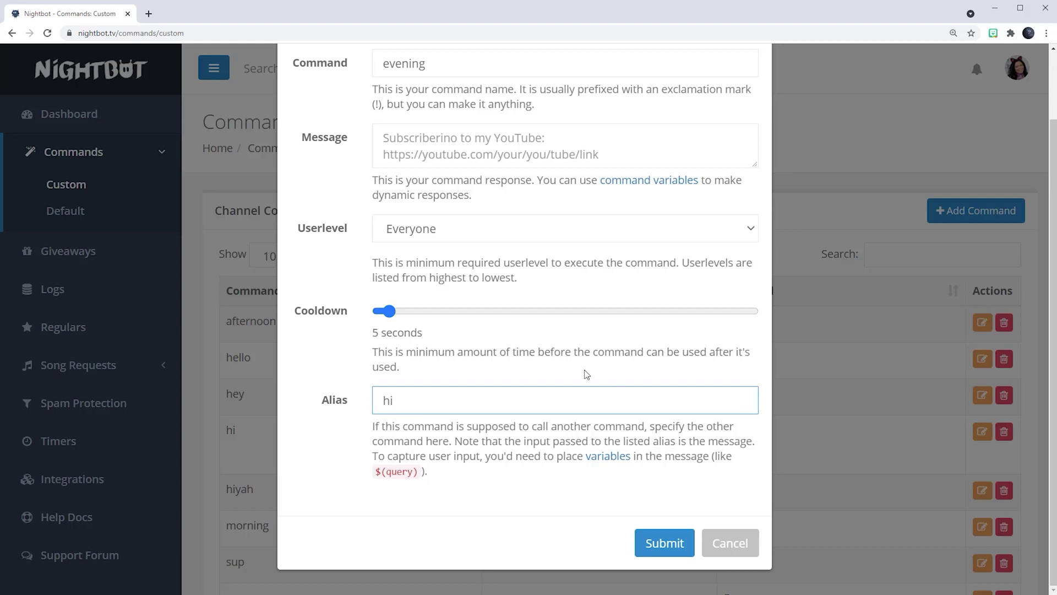
Submit the evening command that uses hi as its alias
{"action": "left_click", "coordinate": [650, 544]}
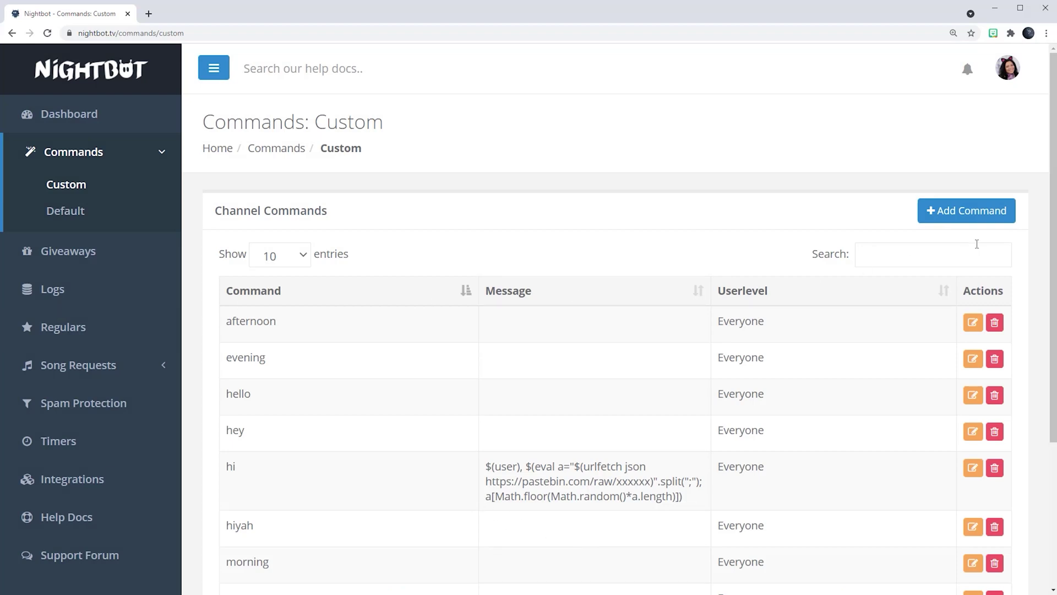
Add a custom command named aye with the alias hi and an empty message
{"action": "left_click", "coordinate": [968, 214]}
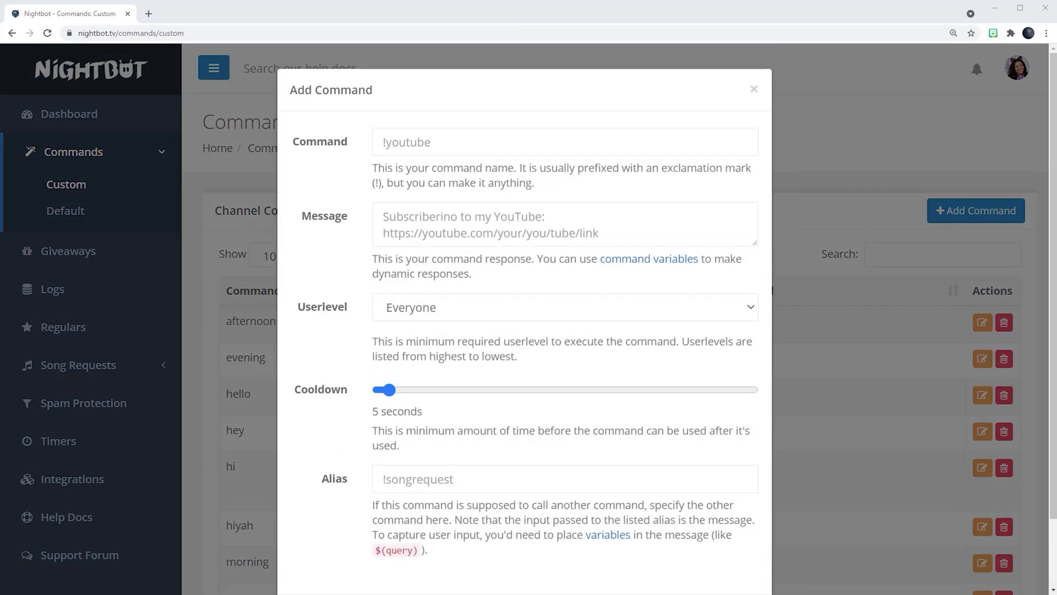
{"action": "left_click", "coordinate": [410, 142]}
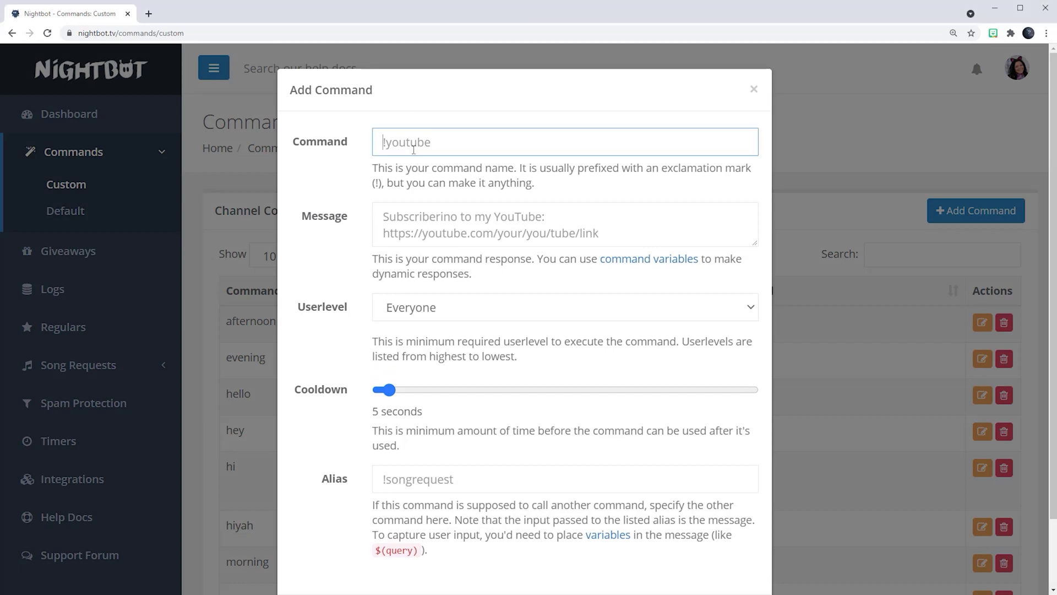
{"action": "type", "text": "aye"}
{"action": "scroll", "coordinate": [490, 278], "scroll_direction": "down", "scroll_amount": 2}
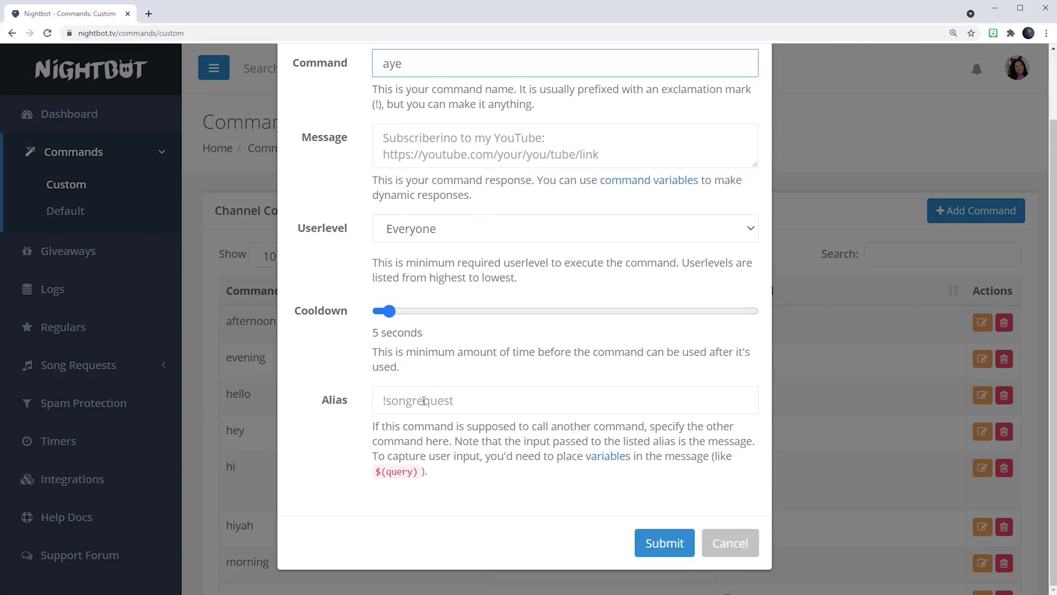
{"action": "left_click", "coordinate": [424, 400]}
{"action": "type", "text": "hi"}
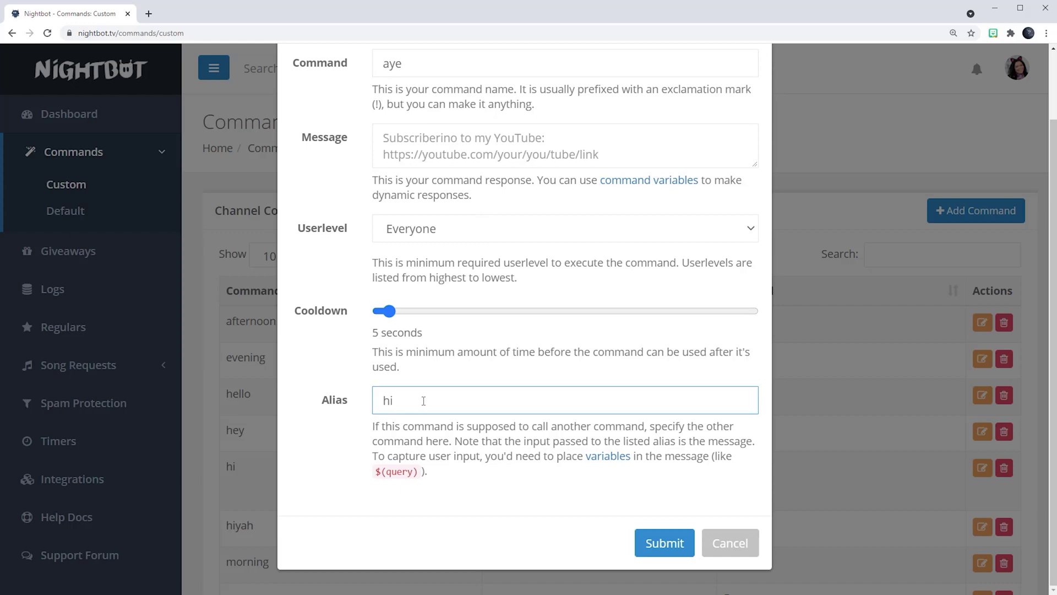
{"action": "left_click", "coordinate": [668, 545]}
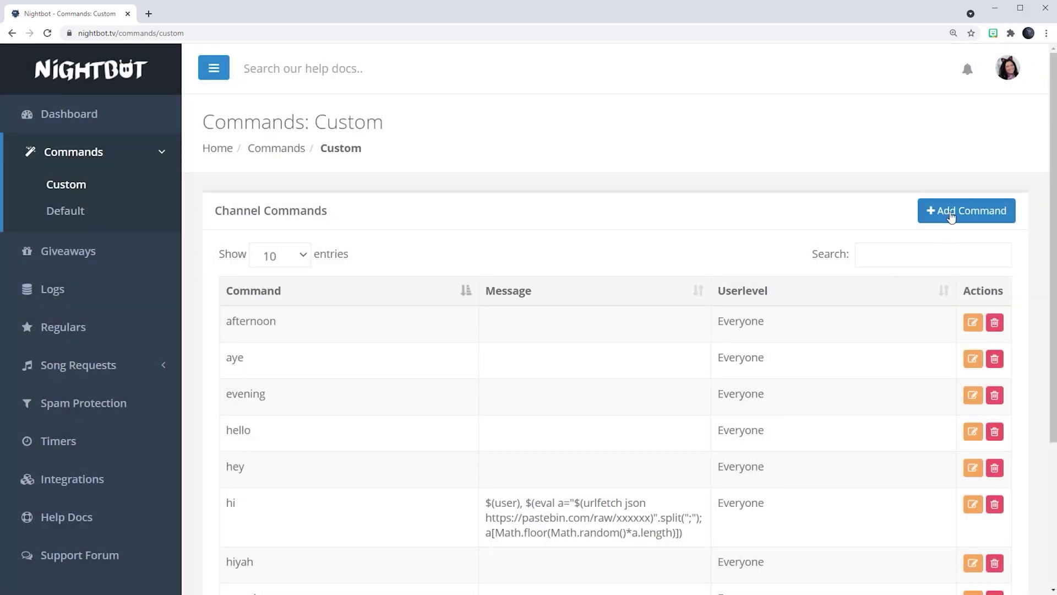
Add a custom command named ayye with the alias hi and an empty message
{"action": "left_click", "coordinate": [951, 214]}
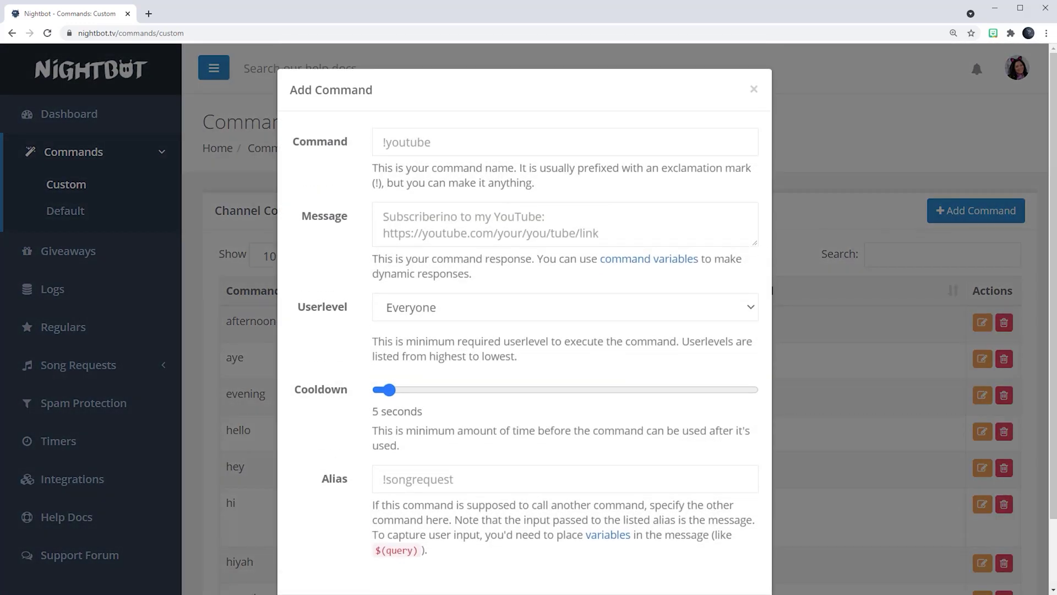
{"action": "left_click", "coordinate": [477, 148]}
{"action": "type", "text": "ayye"}
{"action": "scroll", "coordinate": [365, 407], "scroll_direction": "down", "scroll_amount": 2}
{"action": "left_click", "coordinate": [425, 398]}
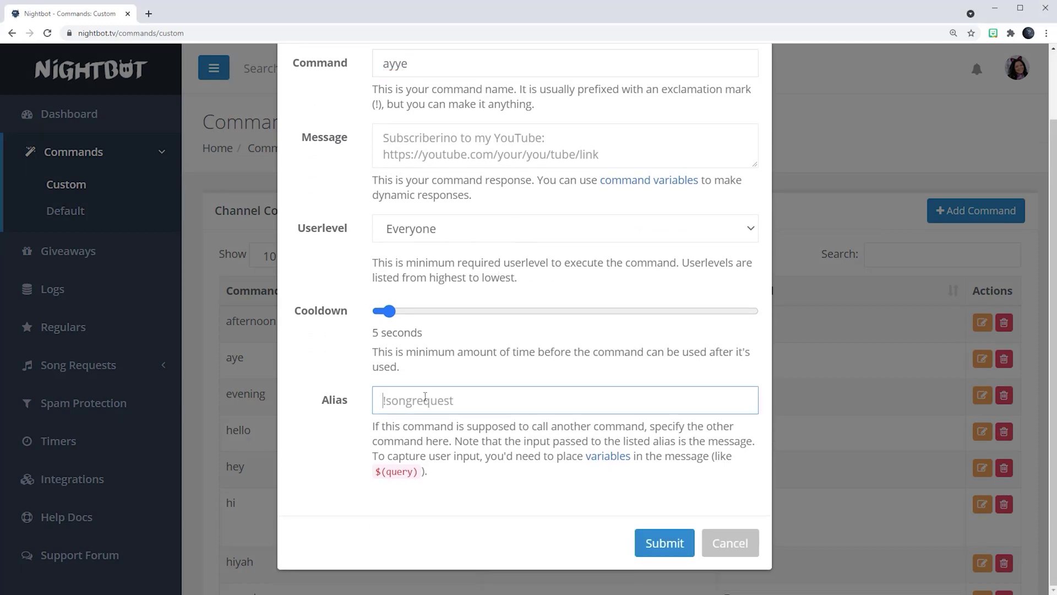
{"action": "type", "text": "hi"}
{"action": "left_click", "coordinate": [640, 544]}
Add a custom command named ayyye with the alias hi and an empty message
{"action": "left_click", "coordinate": [956, 214]}
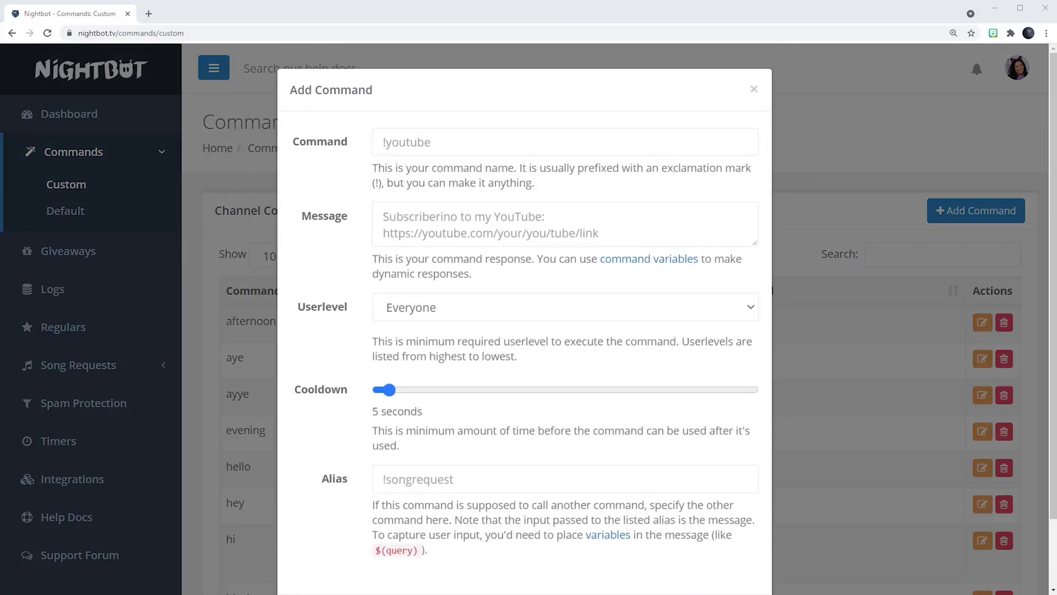
{"action": "left_click", "coordinate": [426, 139]}
{"action": "type", "text": "ayyye"}
{"action": "scroll", "coordinate": [502, 299], "scroll_direction": "down", "scroll_amount": 2}
{"action": "left_click", "coordinate": [424, 409]}
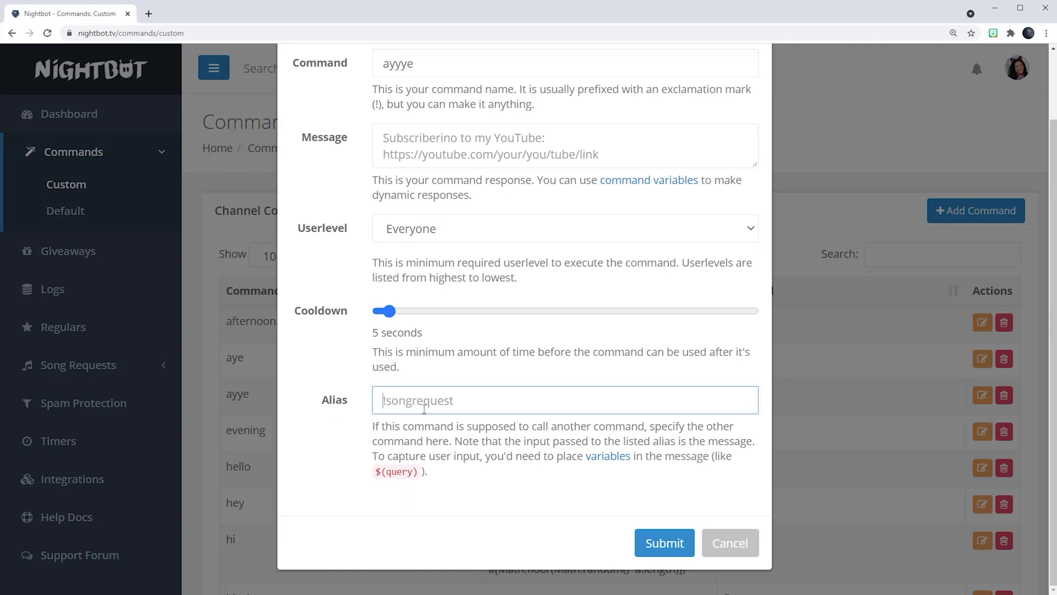
{"action": "type", "text": "hi"}
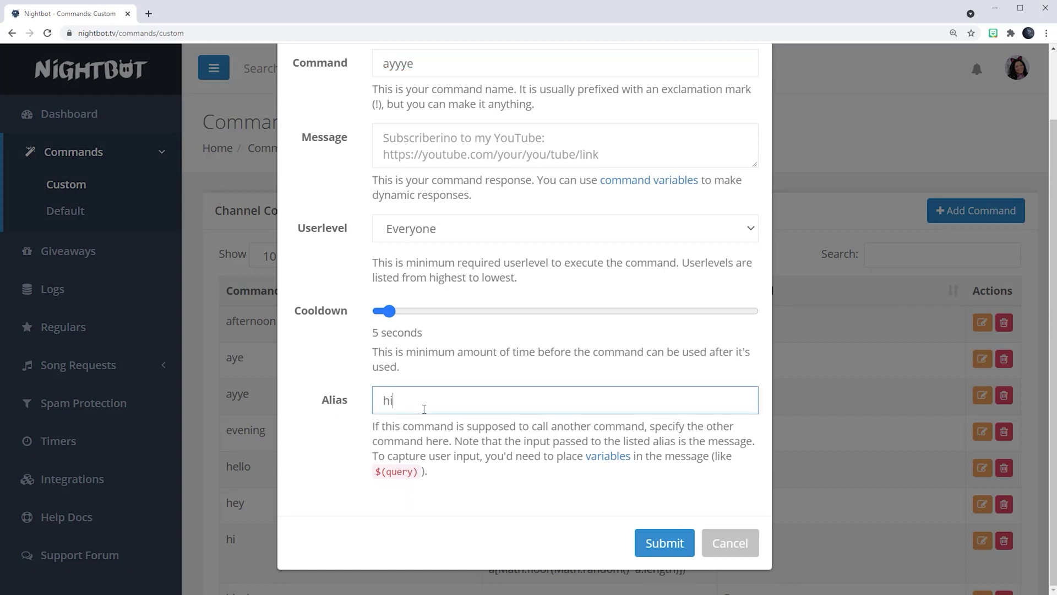
{"action": "left_click", "coordinate": [660, 543]}
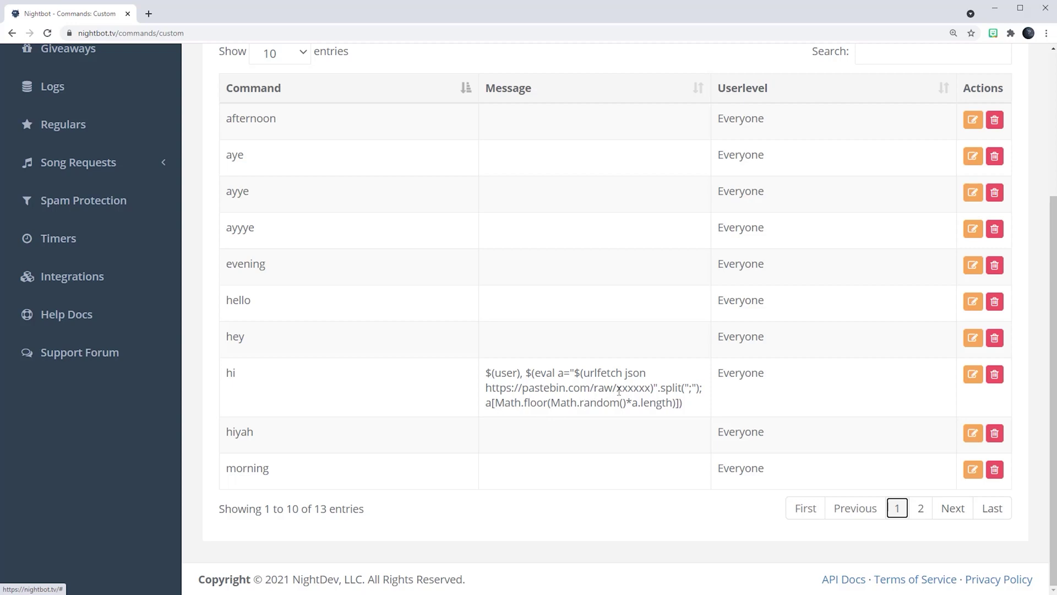
{"action": "left_click_drag", "start_coordinate": [651, 388], "coordinate": [619, 386]}
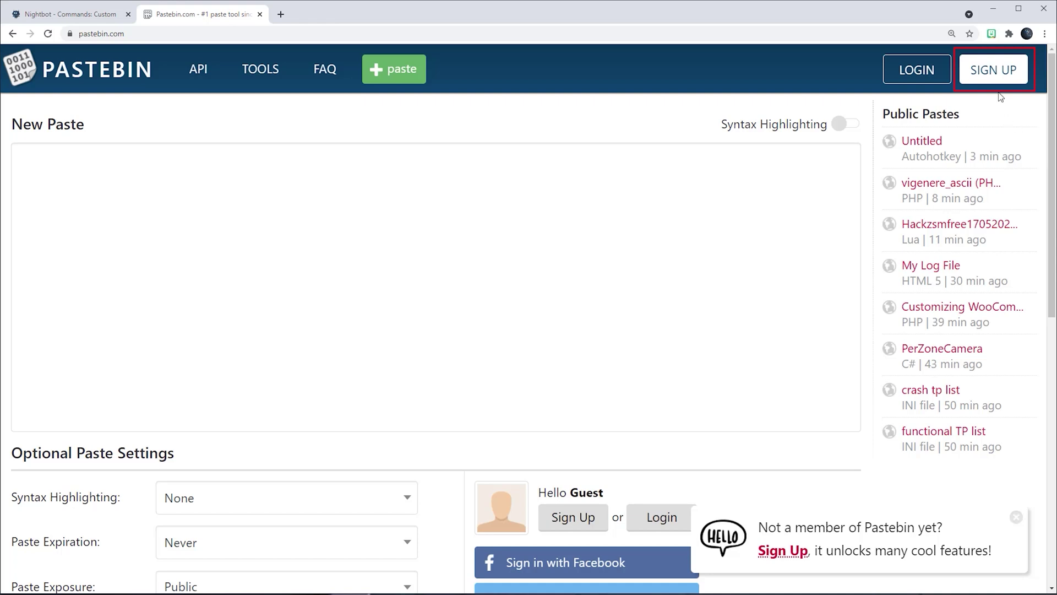
Sign up for a Pastebin account by filling in the username, email address, account password and captcha, and submit the form
{"action": "left_click", "coordinate": [994, 70]}
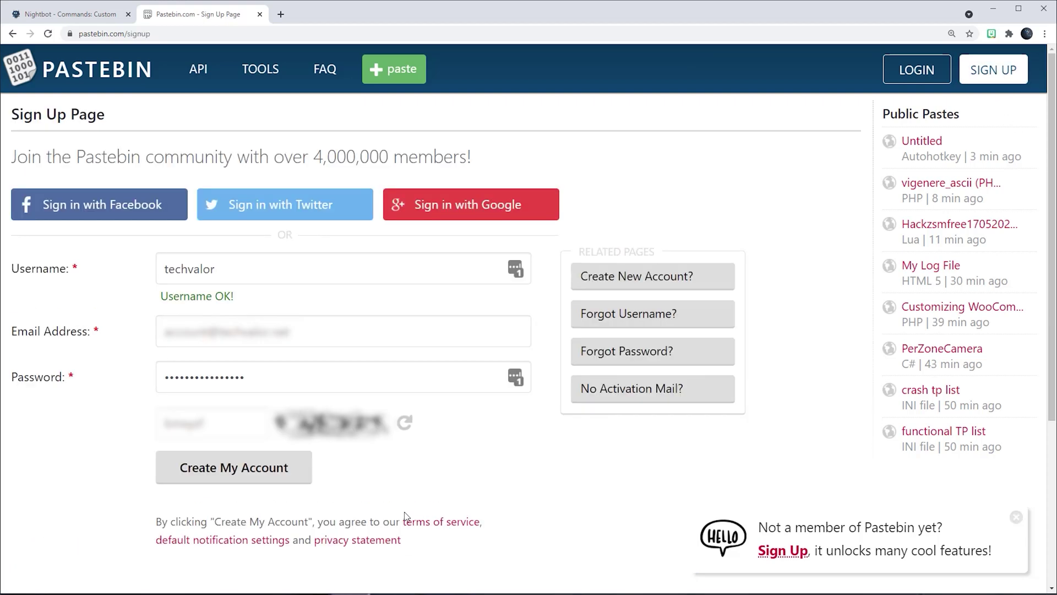
{"action": "left_click", "coordinate": [252, 469]}
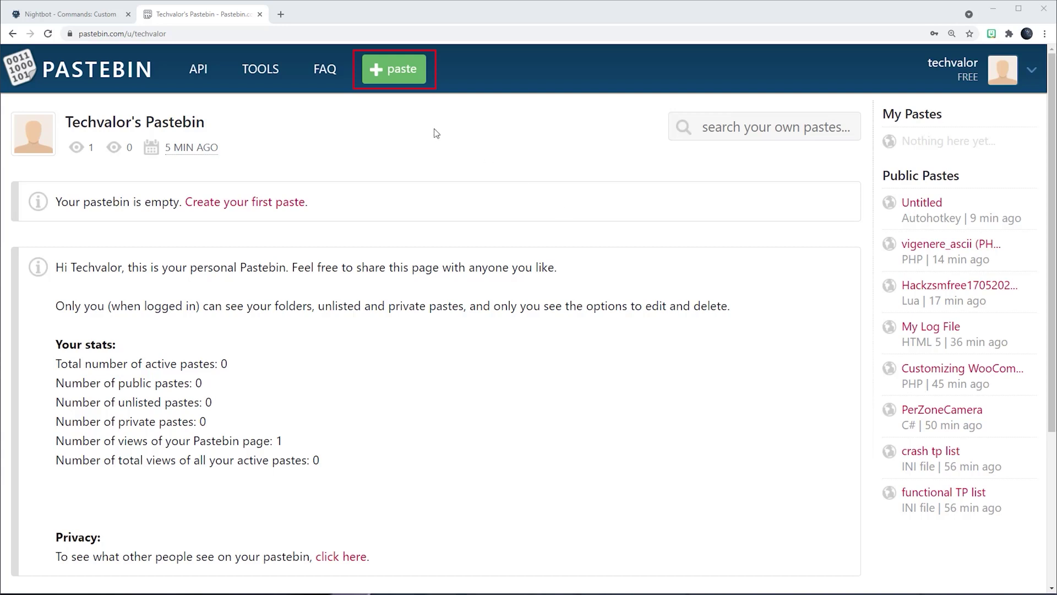
Start a new paste and enter the welcome messages one per line, each ending with a semicolon, beginning with "welcome! So happy to have you in the chat!;"
{"action": "left_click", "coordinate": [411, 75]}
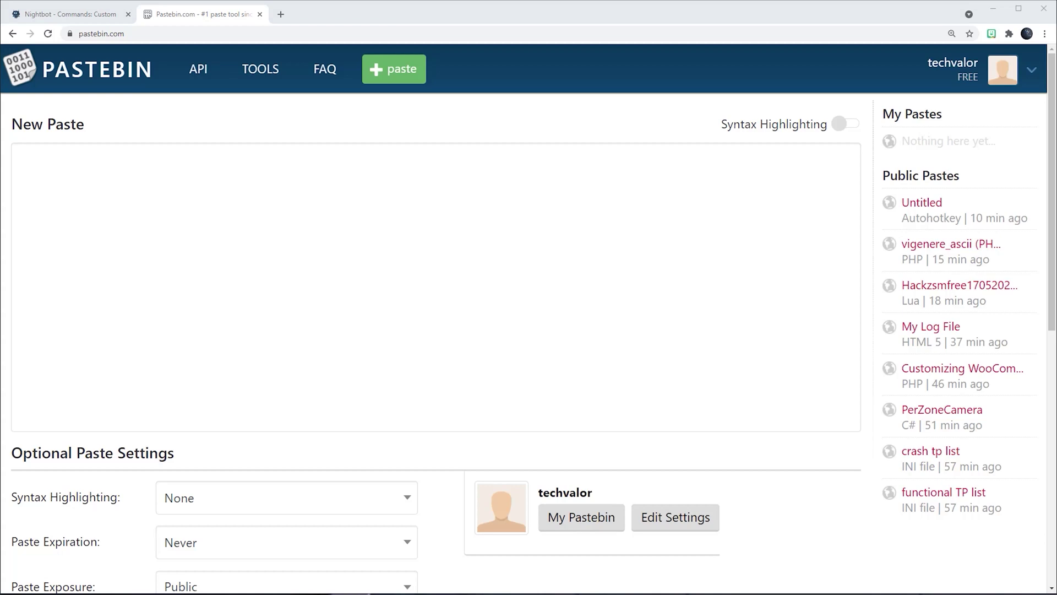
{"action": "left_click", "coordinate": [99, 184]}
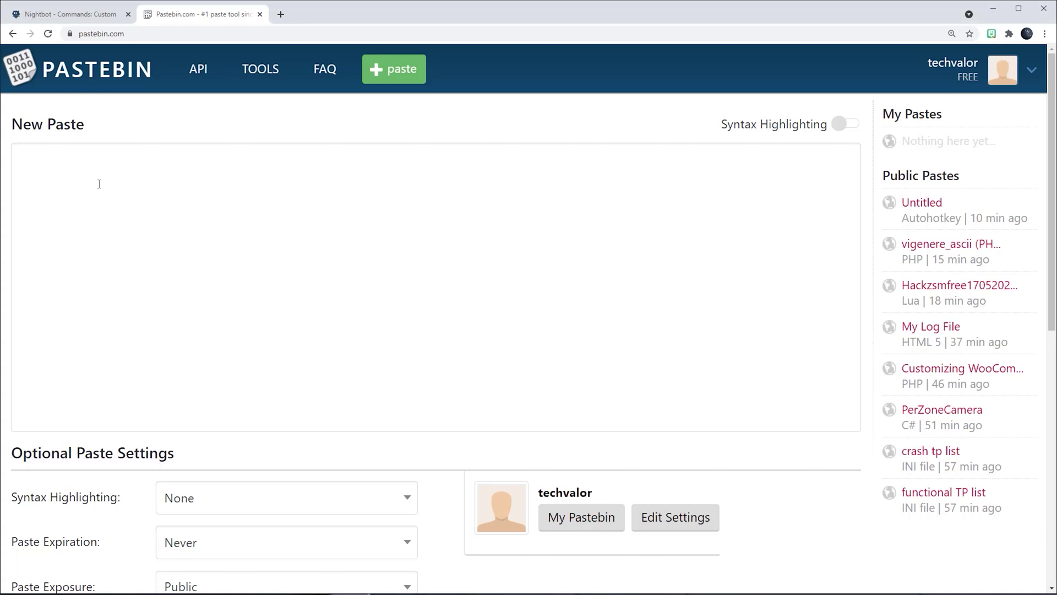
{"action": "type", "text": "welcome! So happy to have you in the chat!; hiyah! It's great to have you here.; OMG you're here!; thanks for joining us!; welcome to the chat!; ayyyye, look who it is!; waddup! Thanks for being here.; yoooo! Welcome to the party!; Good Morning. Good Afternoon. Good Evening! Welcome!; look what the cat dragged in!; look who decided to show up!; thanks for mingling with us!; yay! You made it!; has arrived! Make away! Make way!; made it! Now we're really gonna have a good time!; is here! We are honored you made it.; awww! You have time for us.;"}
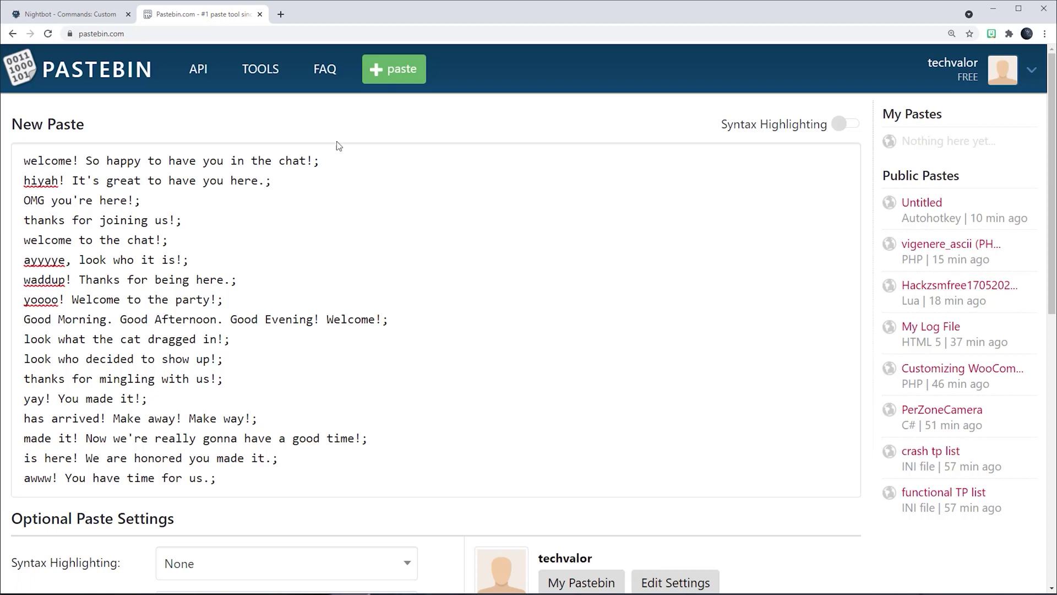
{"action": "left_click_drag", "start_coordinate": [322, 163], "coordinate": [313, 163]}
{"action": "left_click_drag", "start_coordinate": [24, 160], "coordinate": [298, 468]}
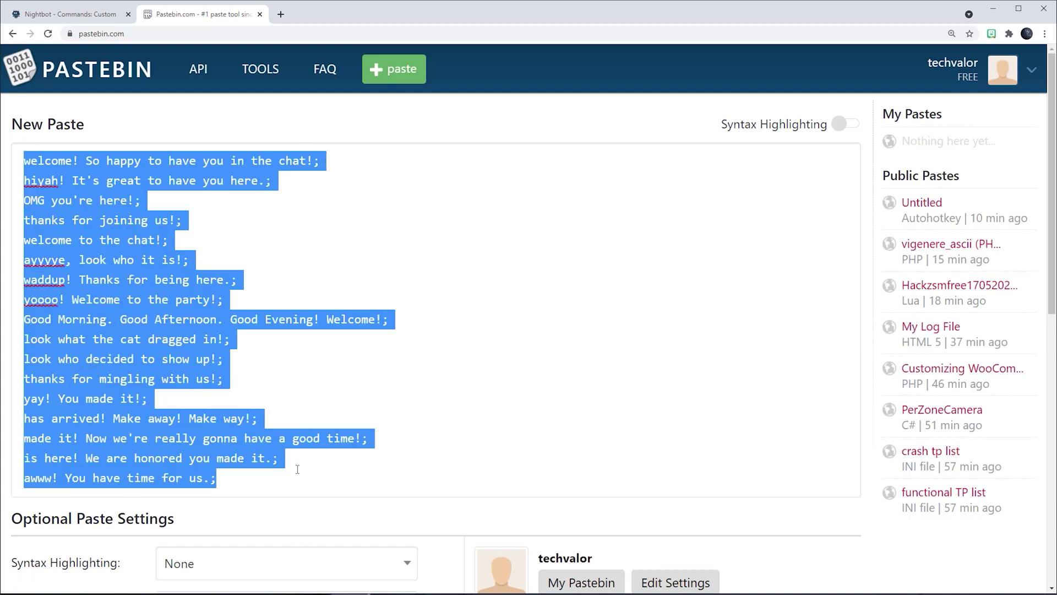
{"action": "left_click", "coordinate": [126, 280]}
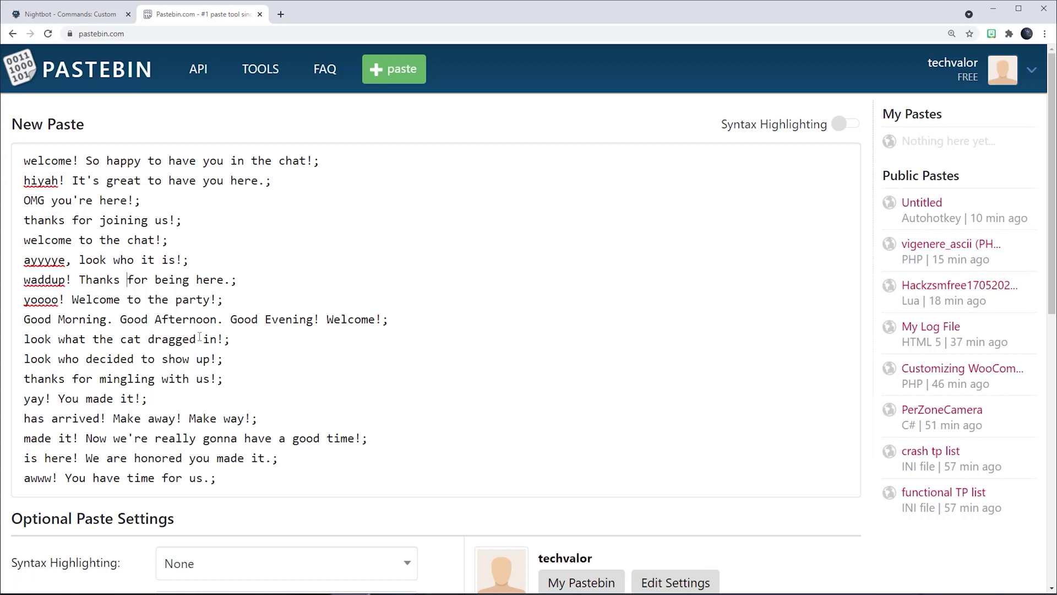
Title the paste Nightbot Welcome and create it
{"action": "scroll", "coordinate": [330, 324], "scroll_direction": "down", "scroll_amount": 6}
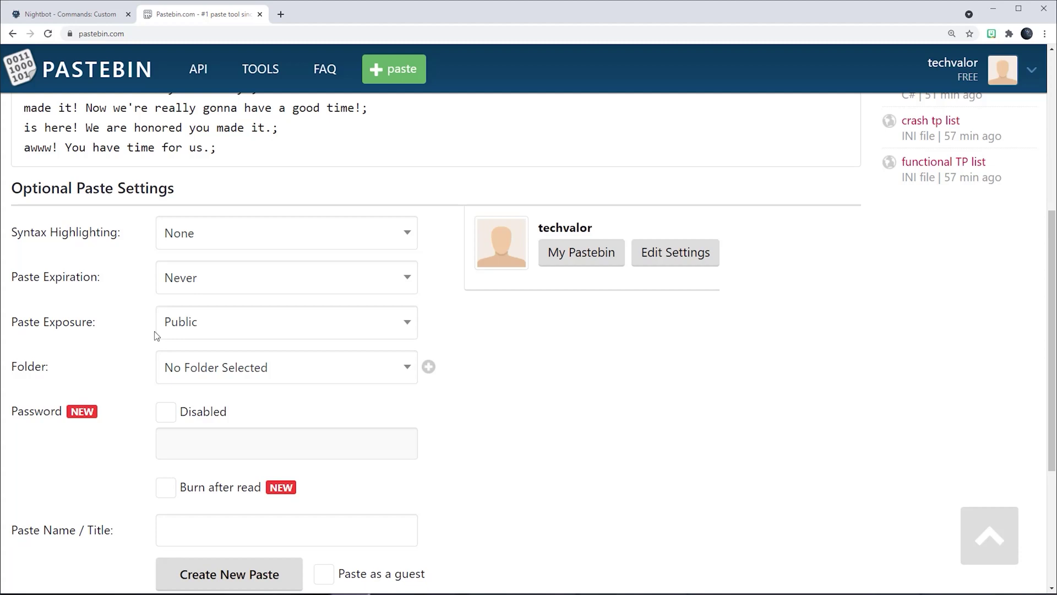
{"action": "scroll", "coordinate": [130, 393], "scroll_direction": "down", "scroll_amount": 2}
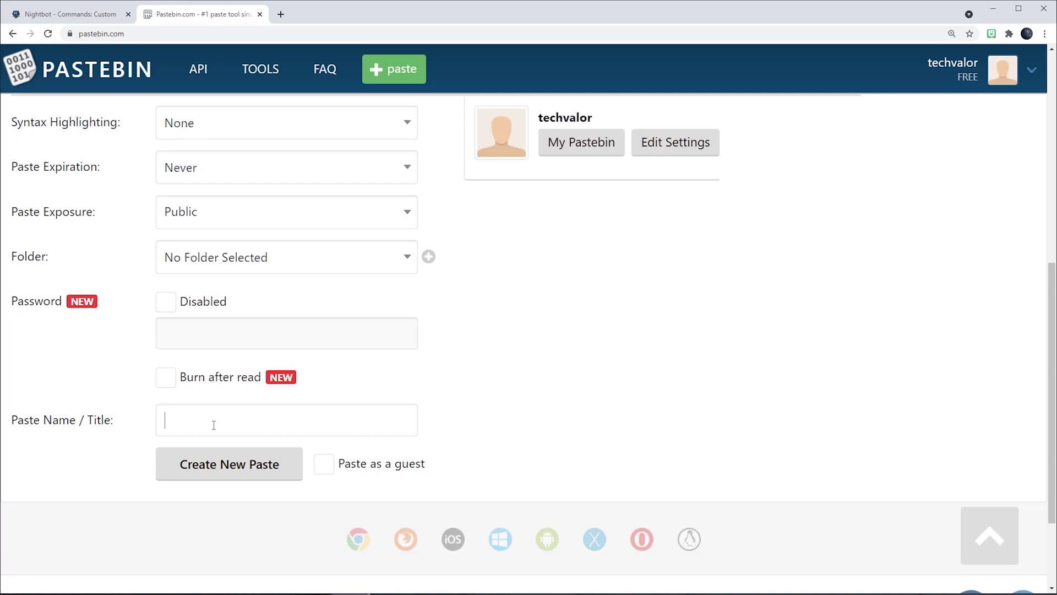
{"action": "type", "text": "Nightbot Welcome"}
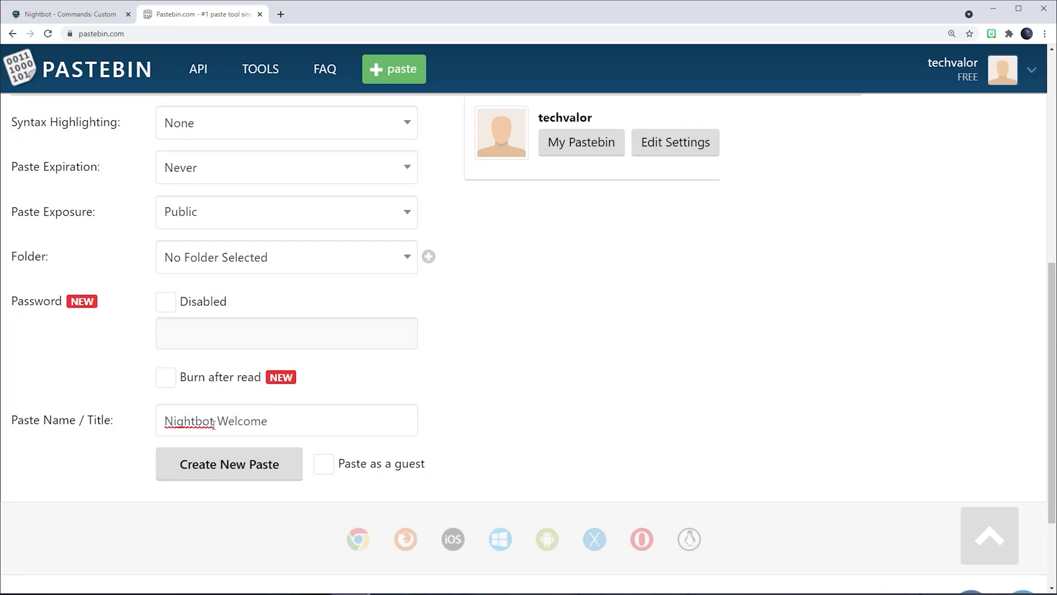
{"action": "left_click", "coordinate": [226, 471]}
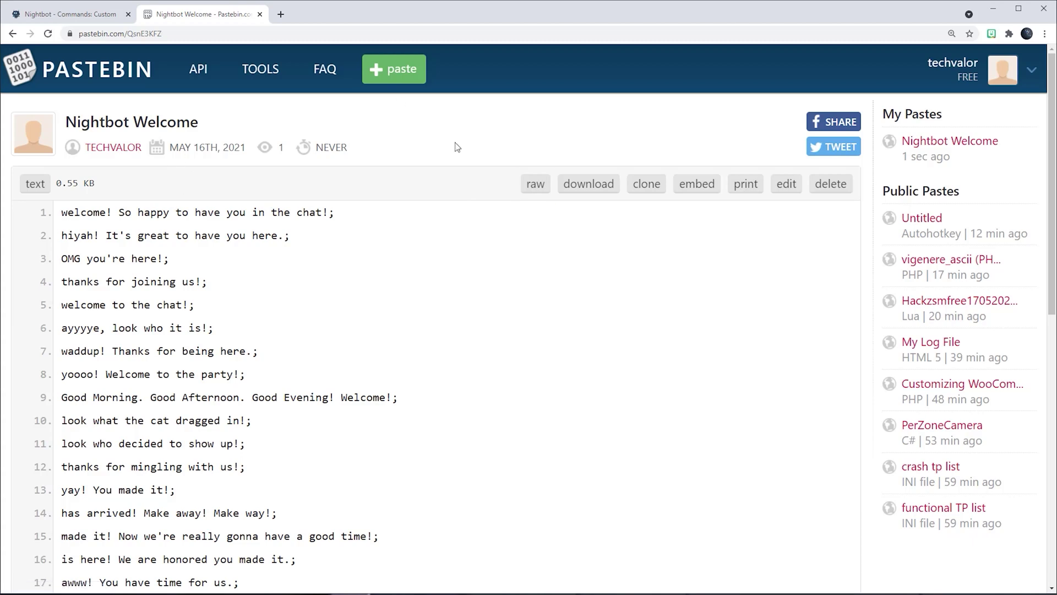
Open the raw version of the Nightbot Welcome paste and copy the paste ID QsnE3KFZ from its address
{"action": "left_click", "coordinate": [544, 191]}
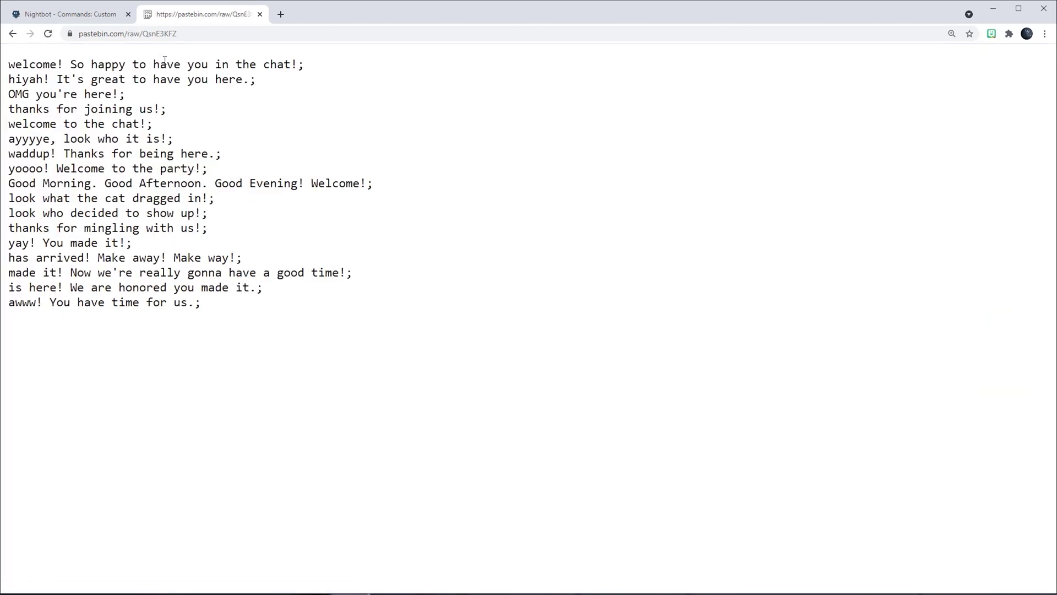
{"action": "double_click", "coordinate": [187, 36]}
{"action": "key", "text": "ctrl+c"}
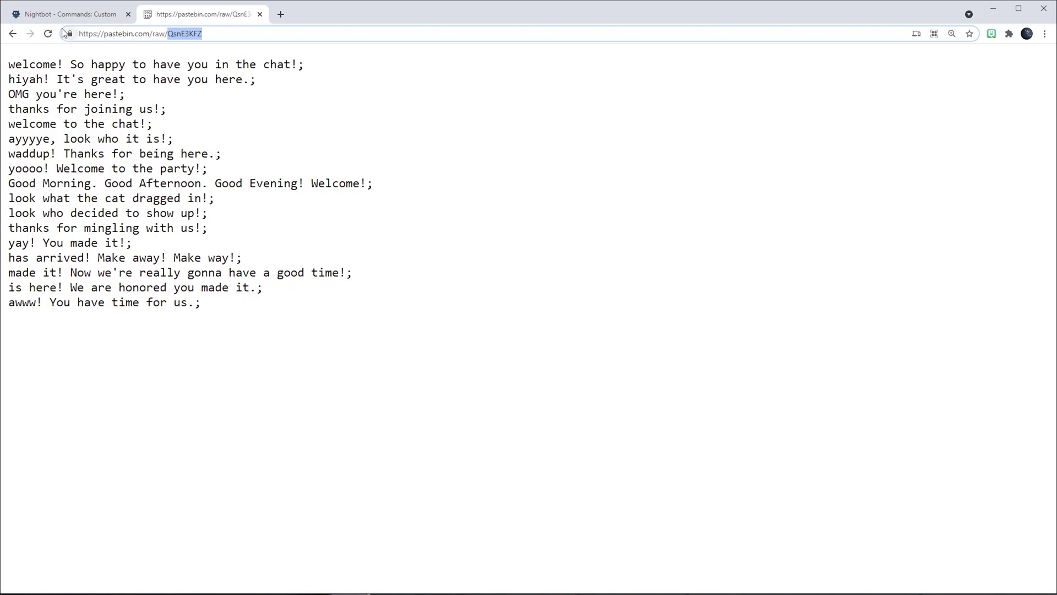
Switch to Nightbot, replace the xxxxxx placeholder in the hi command's message with the paste ID QsnE3KFZ, and submit the change
{"action": "left_click", "coordinate": [77, 13]}
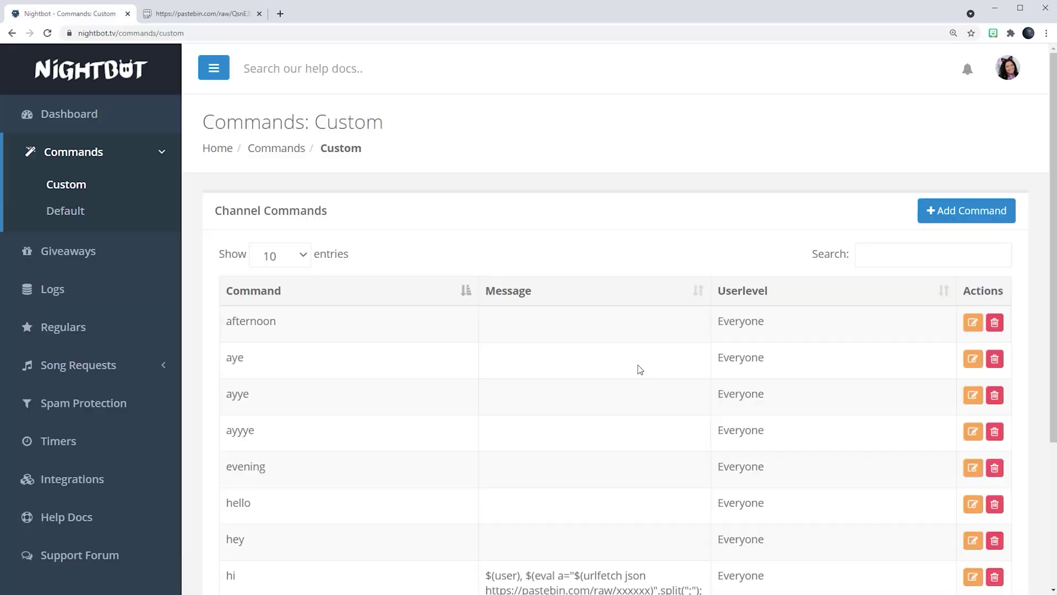
{"action": "scroll", "coordinate": [655, 378], "scroll_direction": "down", "scroll_amount": 4}
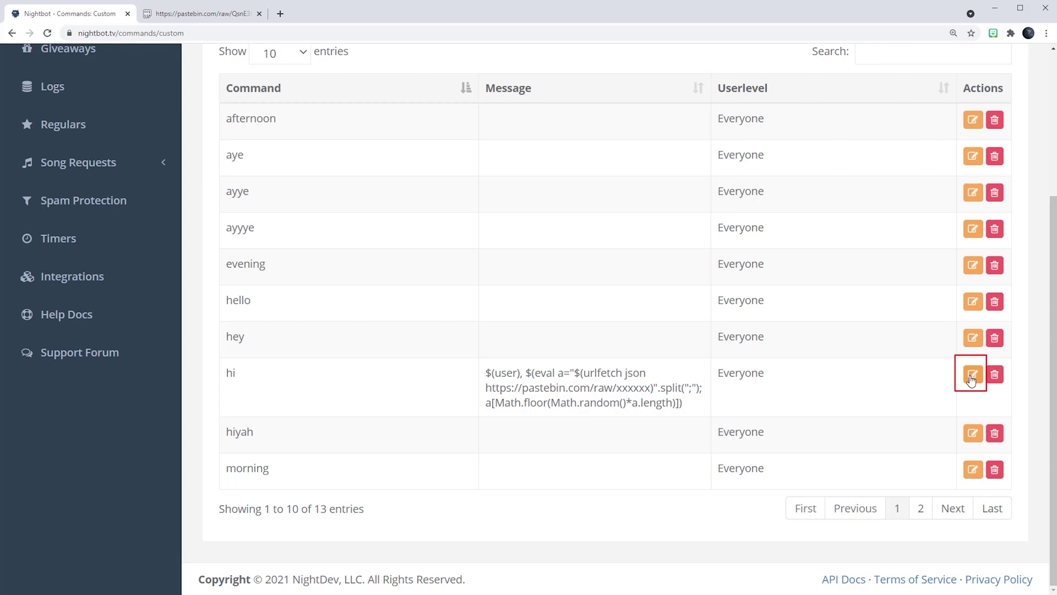
{"action": "left_click", "coordinate": [971, 377]}
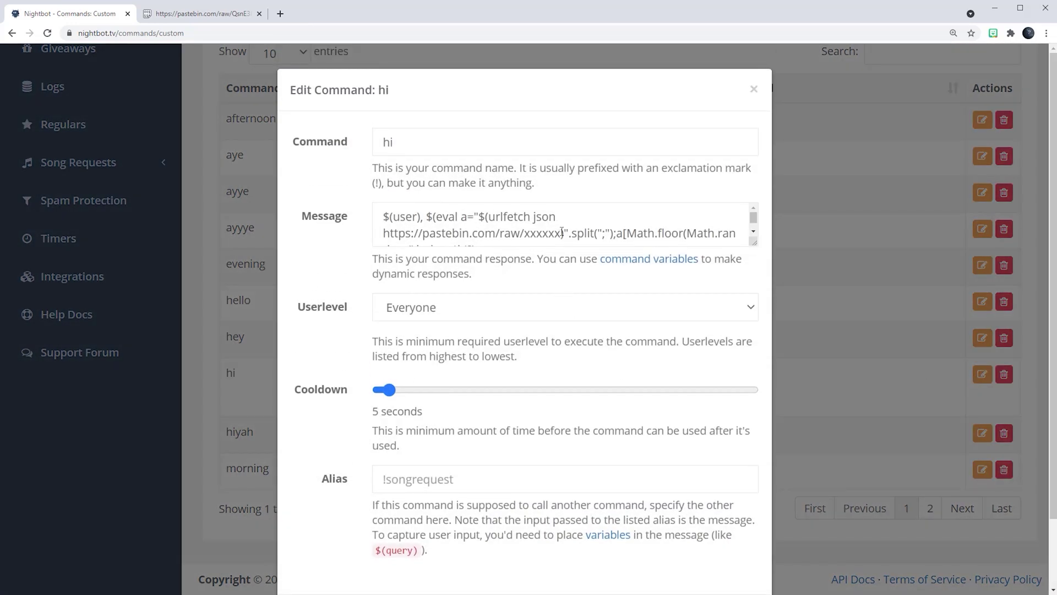
{"action": "left_click_drag", "start_coordinate": [561, 233], "coordinate": [526, 235]}
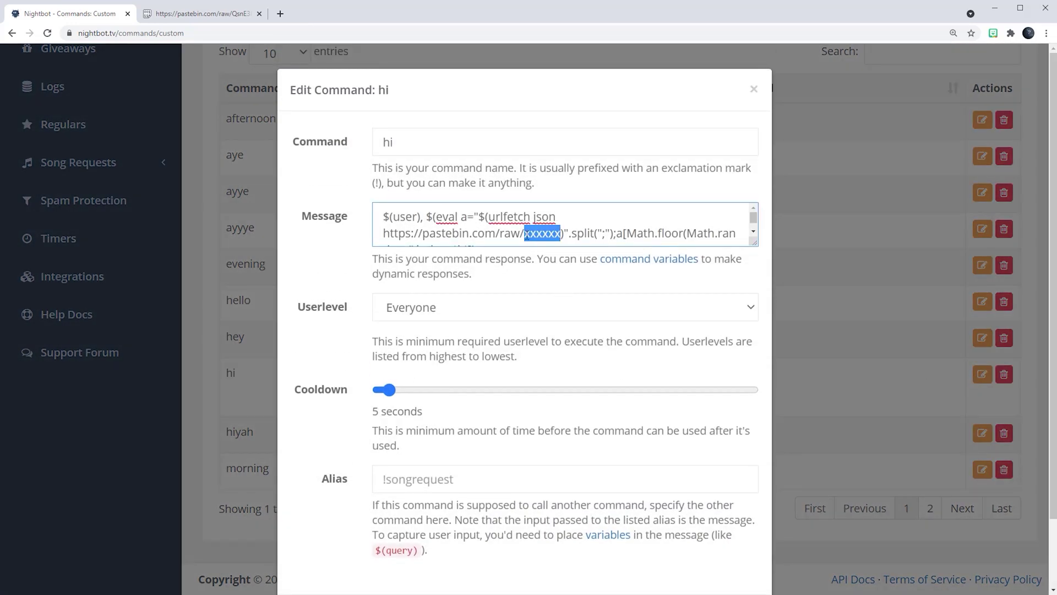
{"action": "key", "text": "BackSpace"}
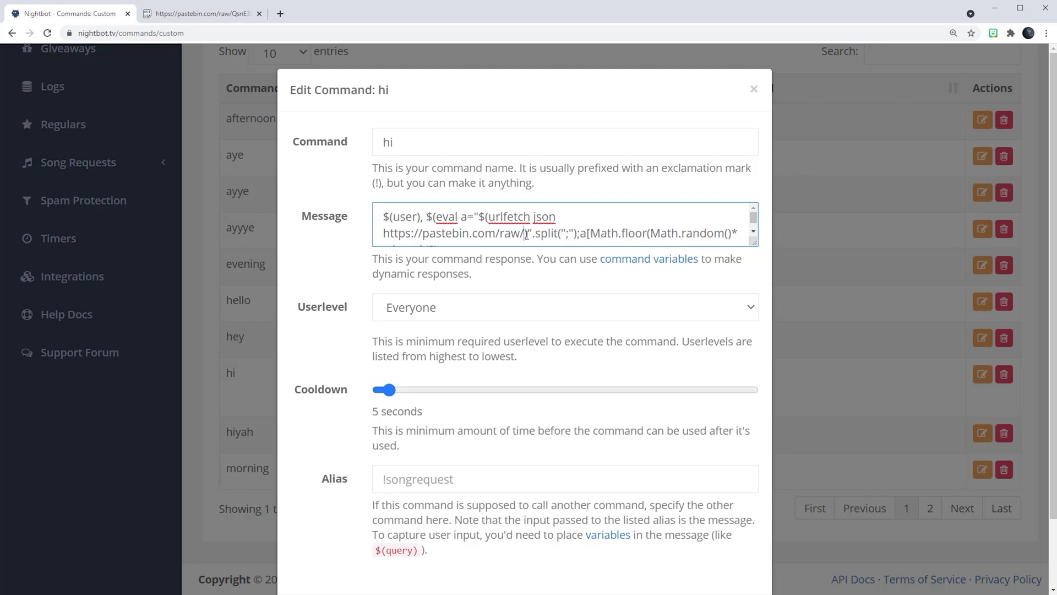
{"action": "key", "text": "ctrl+v"}
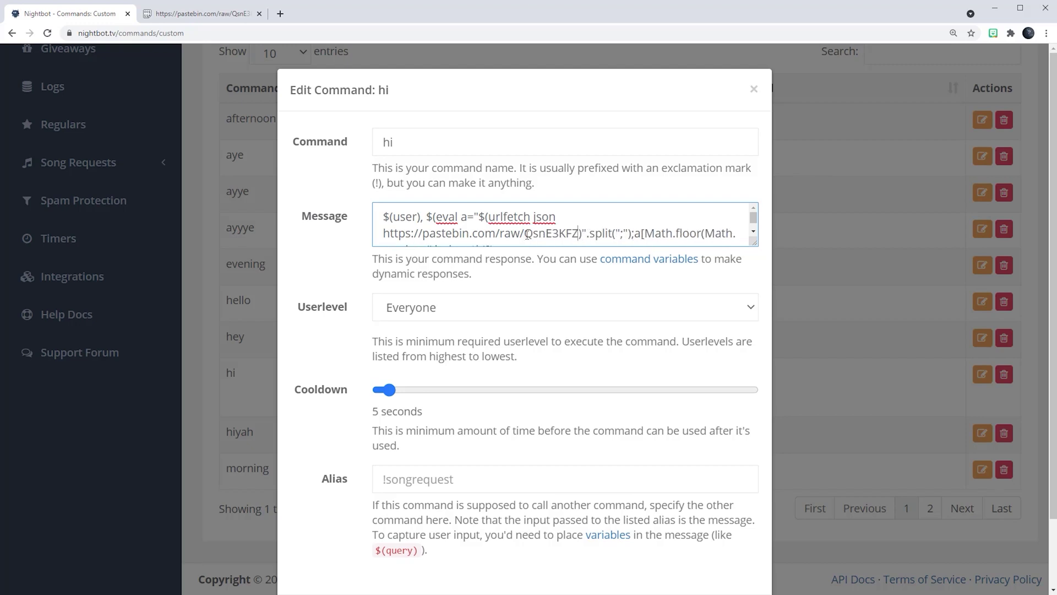
{"action": "scroll", "coordinate": [628, 270], "scroll_direction": "down", "scroll_amount": 2}
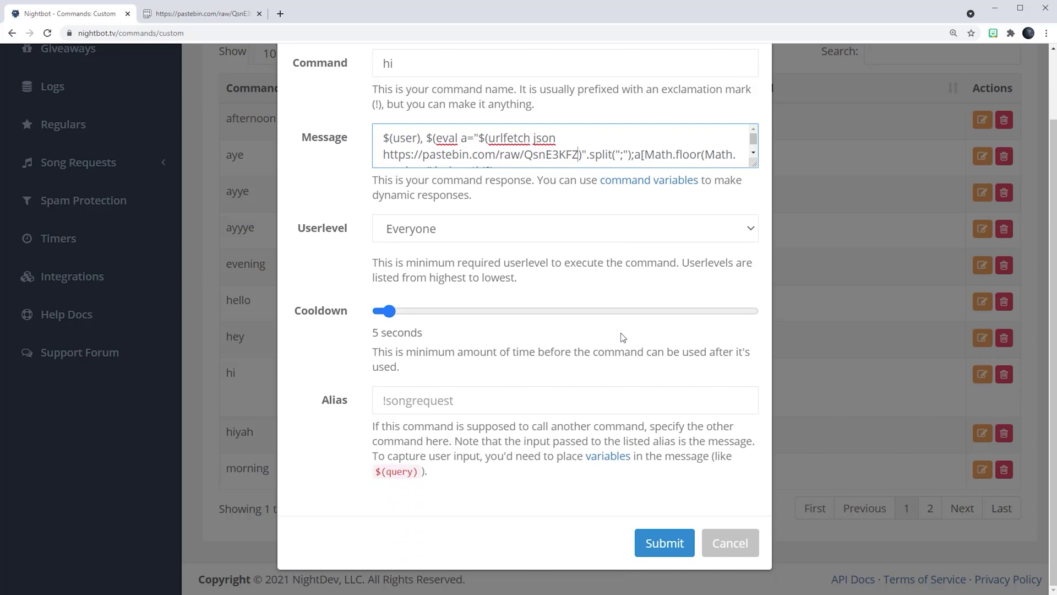
{"action": "left_click", "coordinate": [661, 543]}
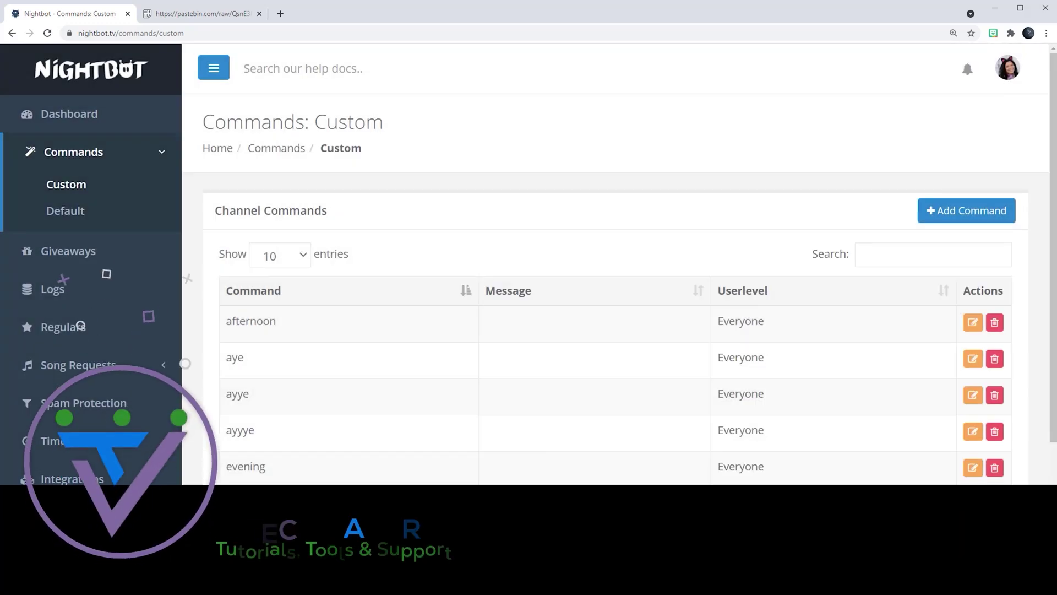
Check the hi command's message in the channel command list, and switch back to the Nightbot Welcome paste on Pastebin
{"action": "scroll", "coordinate": [337, 429], "scroll_direction": "down", "scroll_amount": 3}
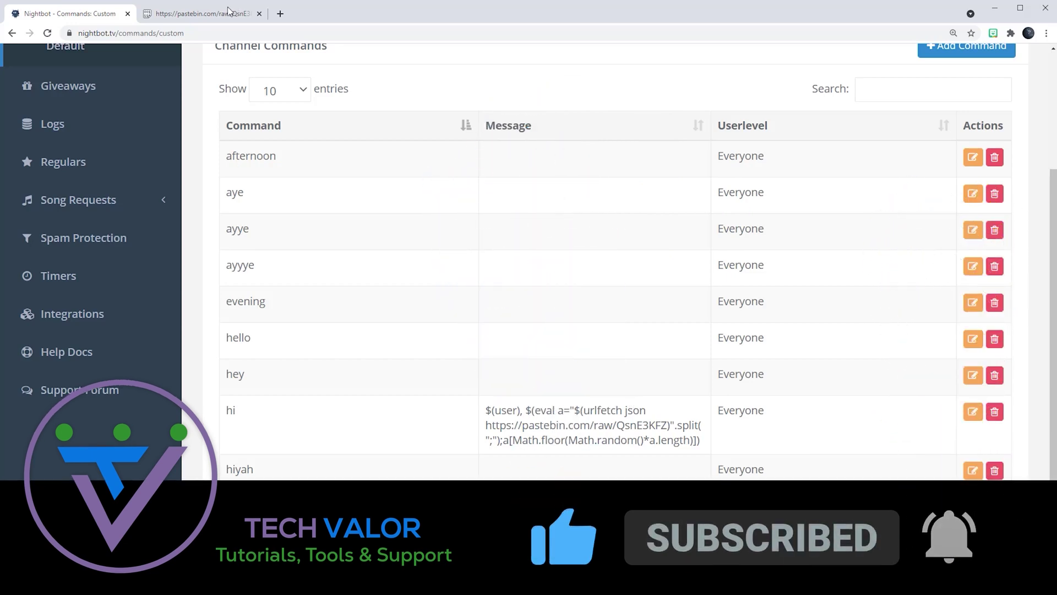
{"action": "left_click", "coordinate": [190, 15]}
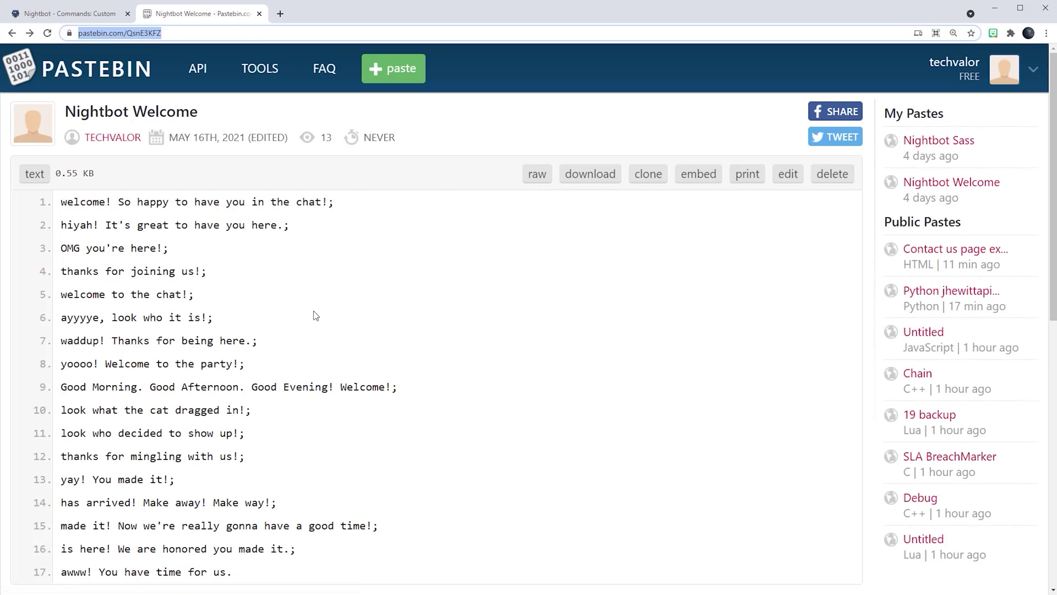
{"action": "scroll", "coordinate": [315, 315], "scroll_direction": "down", "scroll_amount": 4}
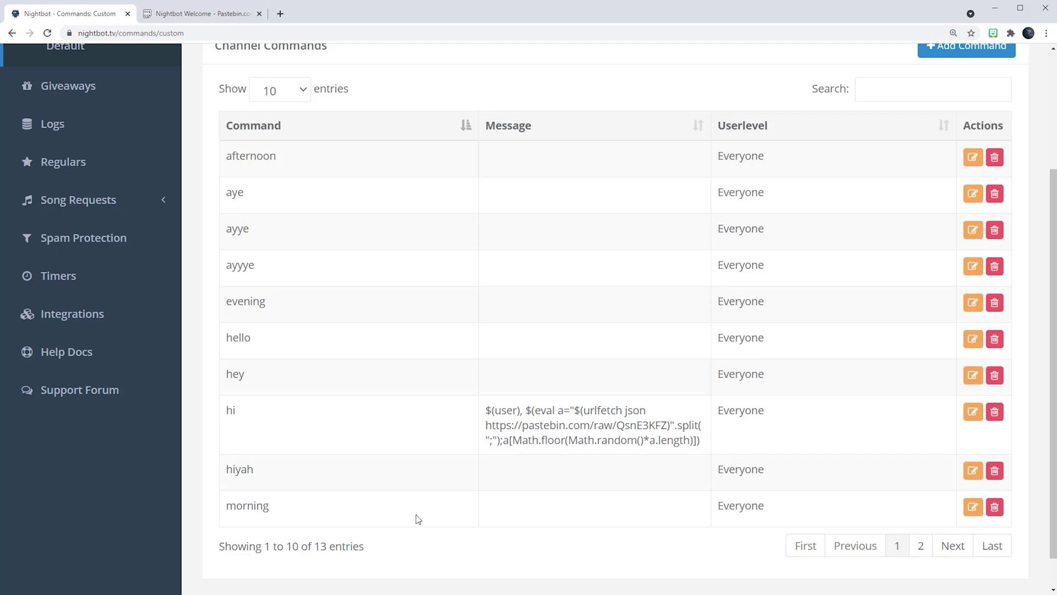
{"action": "scroll", "coordinate": [419, 519], "scroll_direction": "up", "scroll_amount": 3}
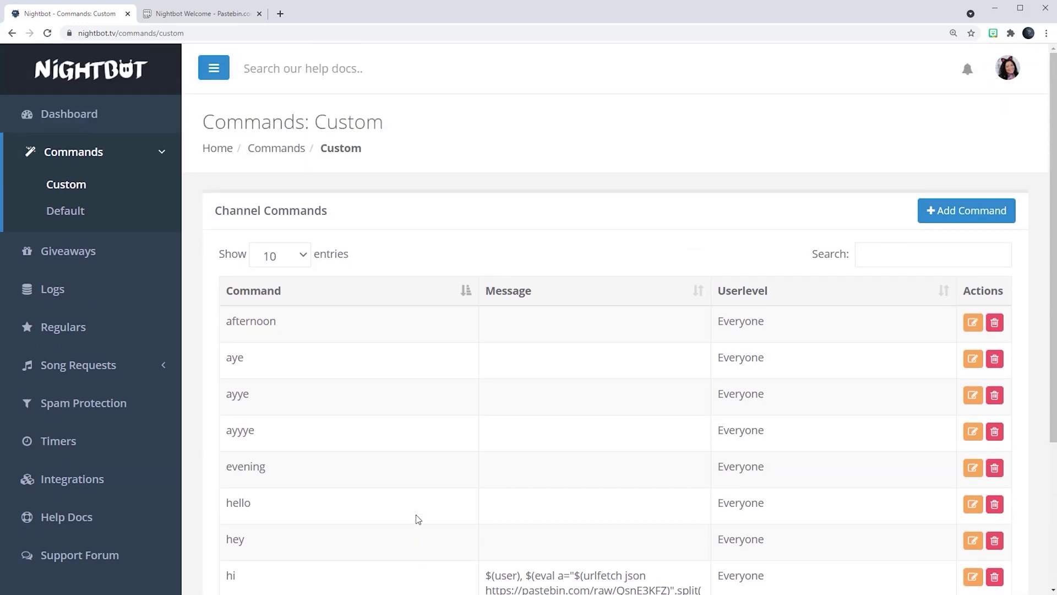
{"action": "left_click", "coordinate": [952, 210]}
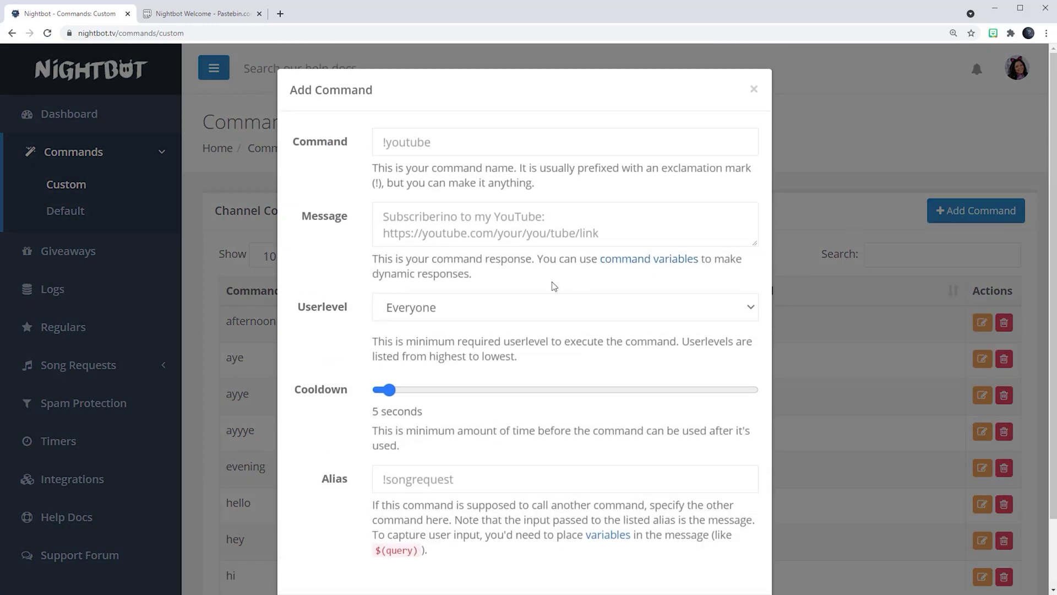
{"action": "left_click", "coordinate": [422, 141]}
{"action": "type", "text": "@ni"}
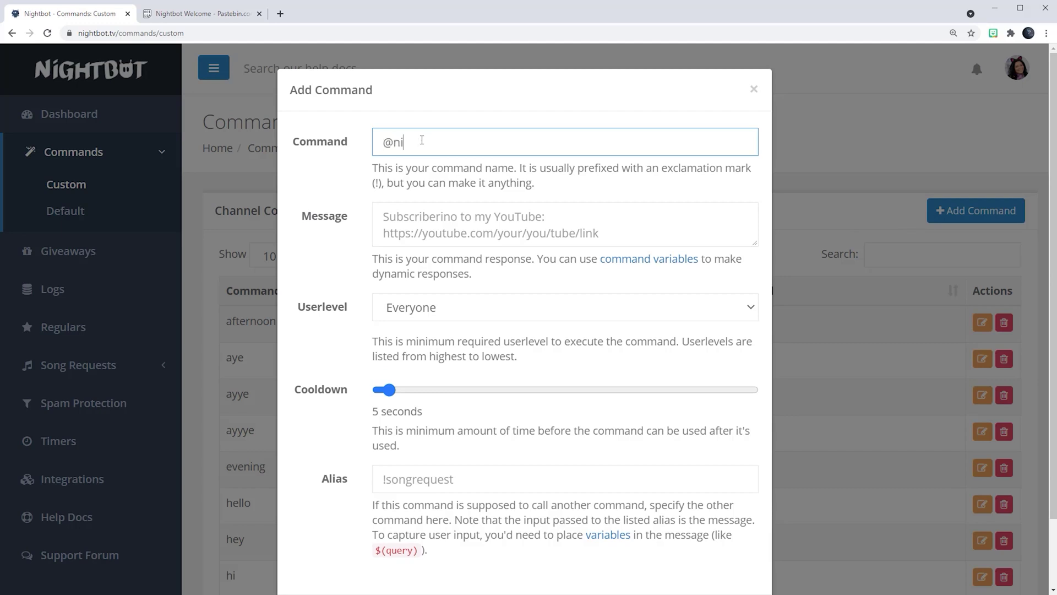
{"action": "type", "text": "ghtbot"}
{"action": "key", "text": "Tab"}
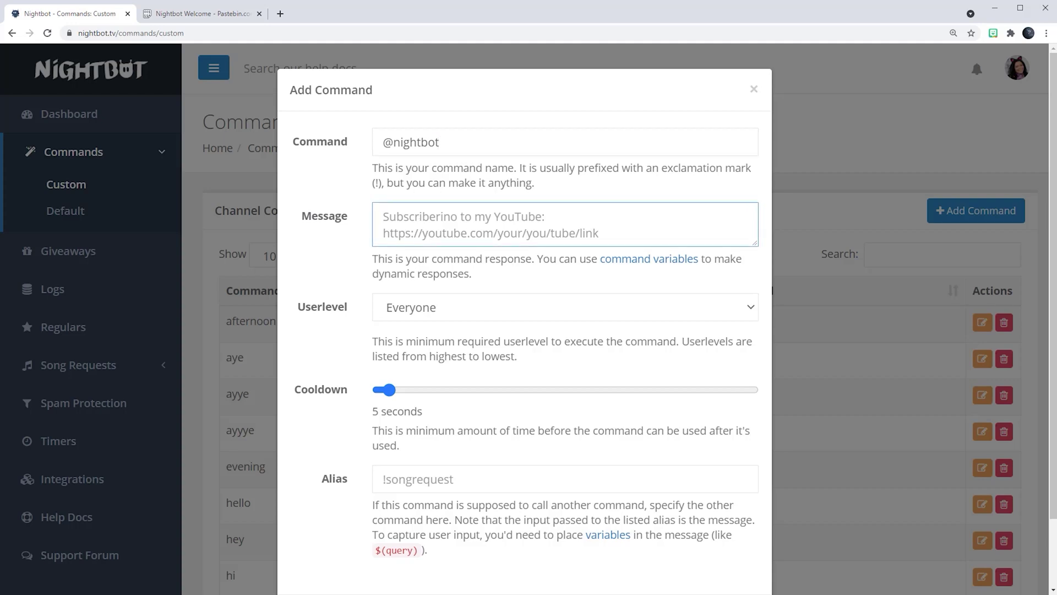
{"action": "key", "text": "ctrl+v"}
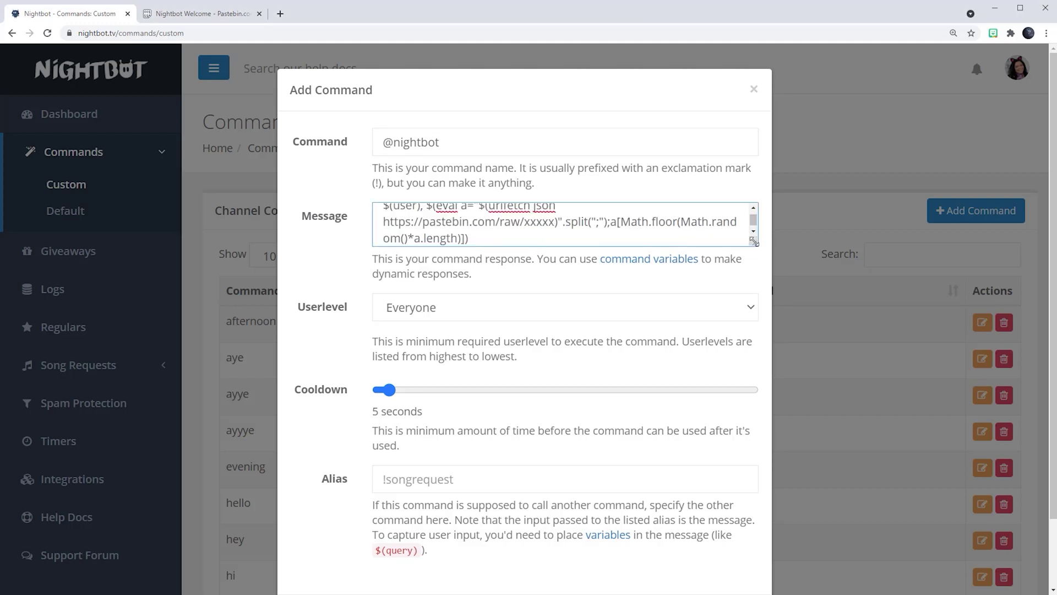
{"action": "left_click_drag", "start_coordinate": [753, 241], "coordinate": [756, 286]}
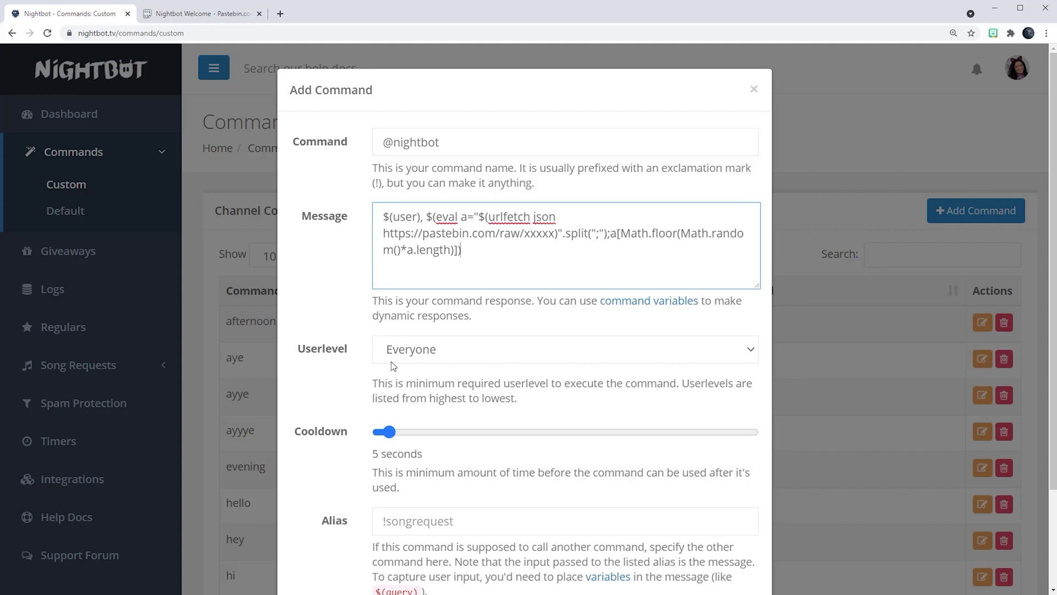
{"action": "scroll", "coordinate": [392, 366], "scroll_direction": "down", "scroll_amount": 1}
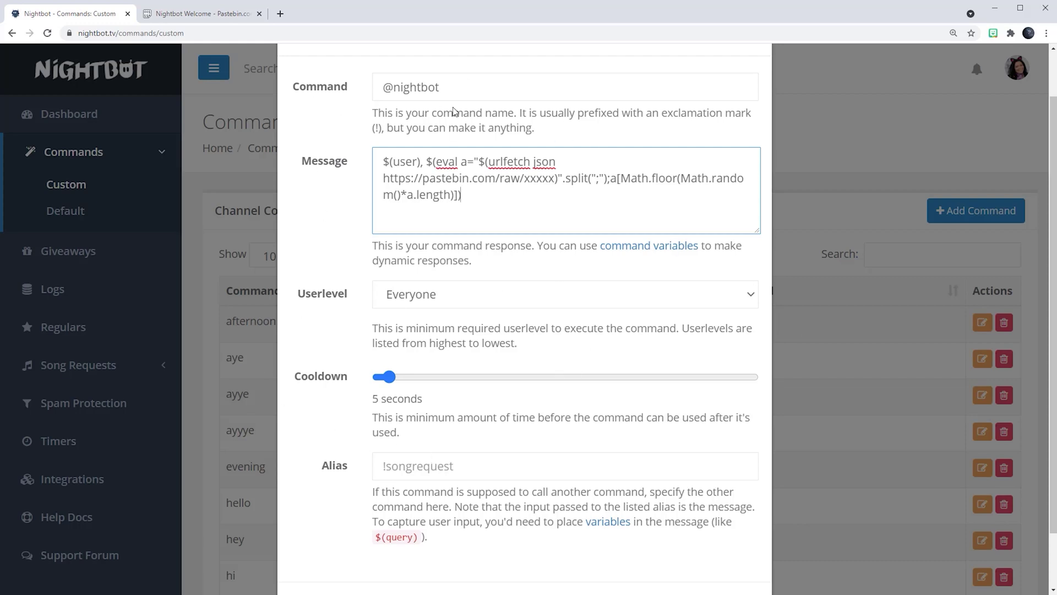
{"action": "scroll", "coordinate": [628, 410], "scroll_direction": "down", "scroll_amount": 1}
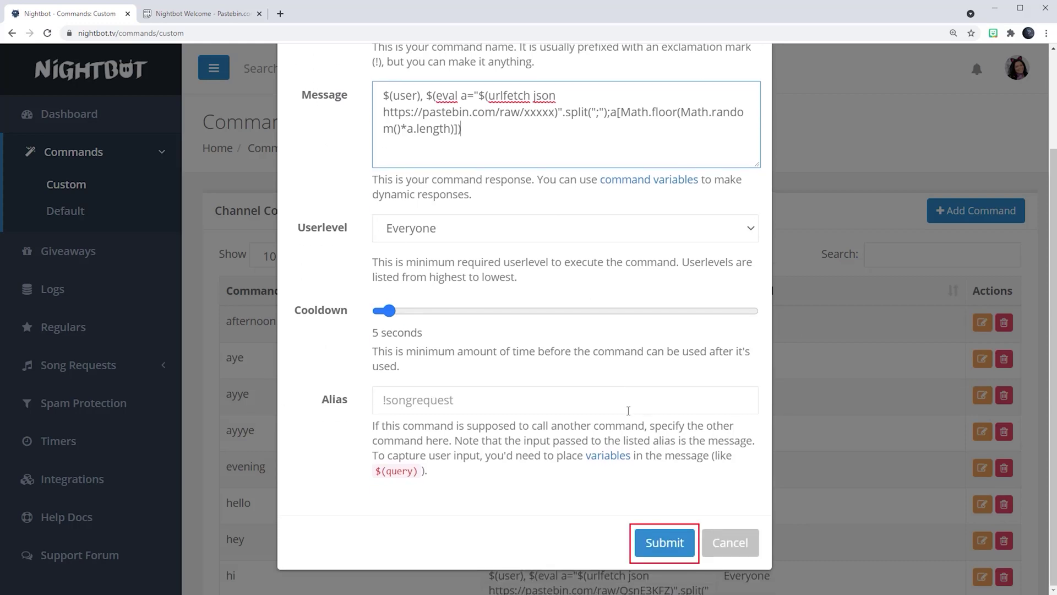
{"action": "left_click", "coordinate": [665, 540]}
Switch to Pastebin, open the raw version of the Nightbot Sass paste, and copy the paste ID TeUKrgMY from its address
{"action": "left_click", "coordinate": [193, 13]}
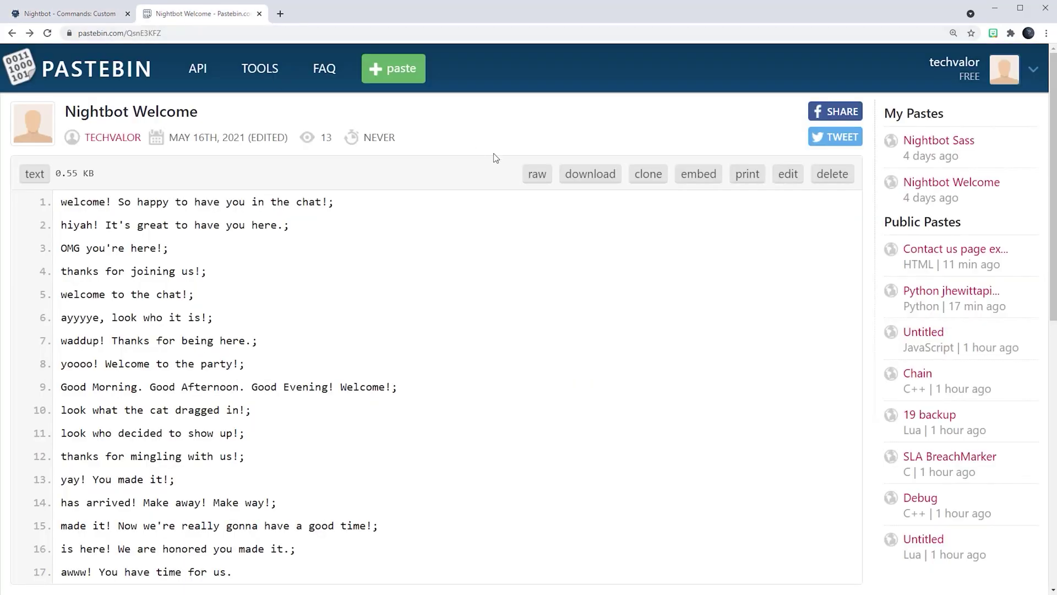
{"action": "left_click", "coordinate": [957, 141]}
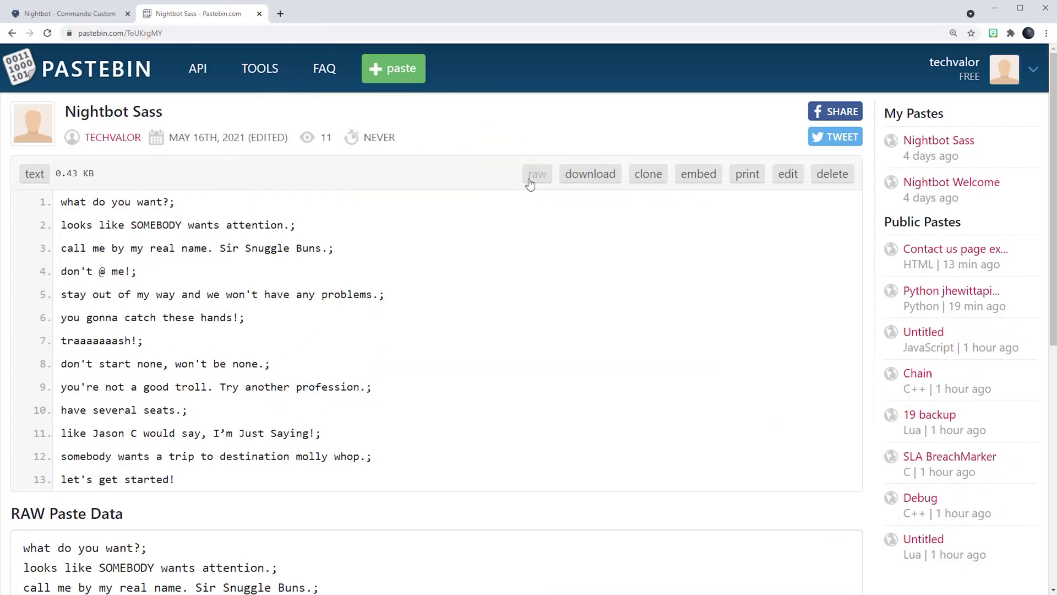
{"action": "left_click", "coordinate": [530, 183]}
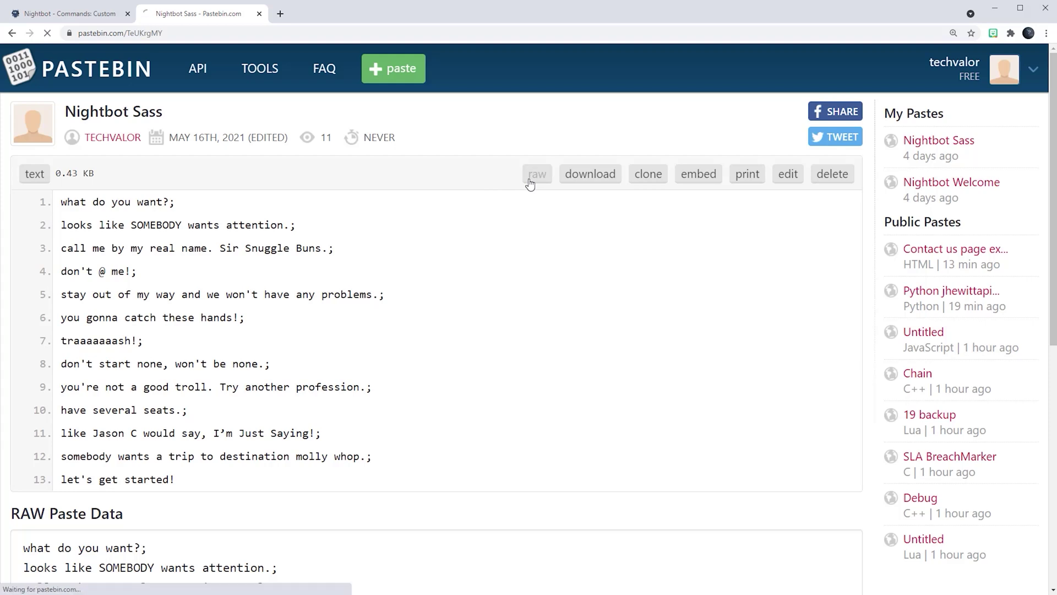
{"action": "left_click_drag", "start_coordinate": [187, 33], "coordinate": [142, 33]}
{"action": "key", "text": "ctrl+c"}
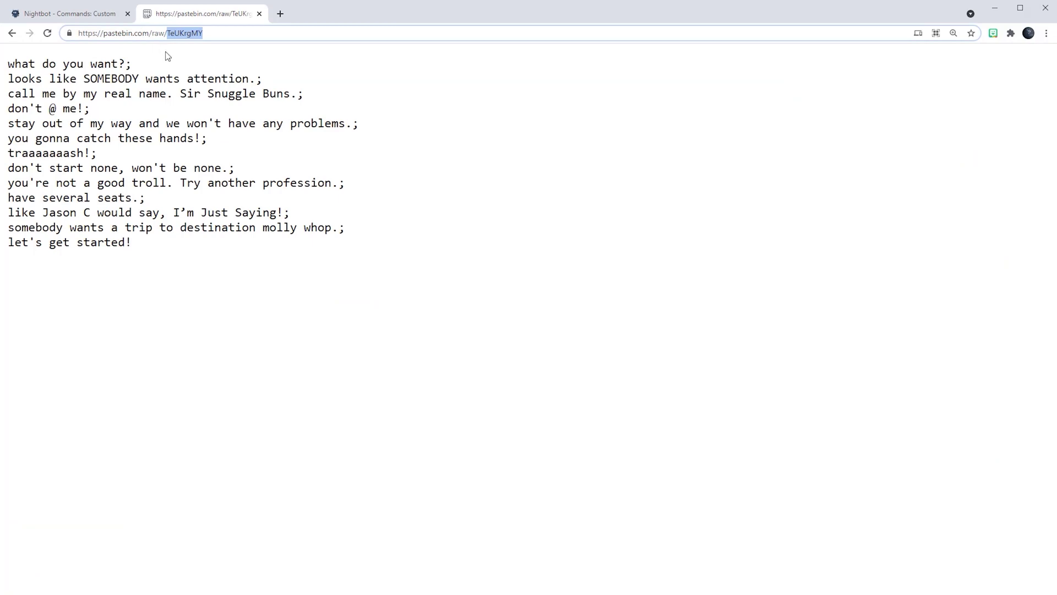
{"action": "left_click", "coordinate": [95, 15]}
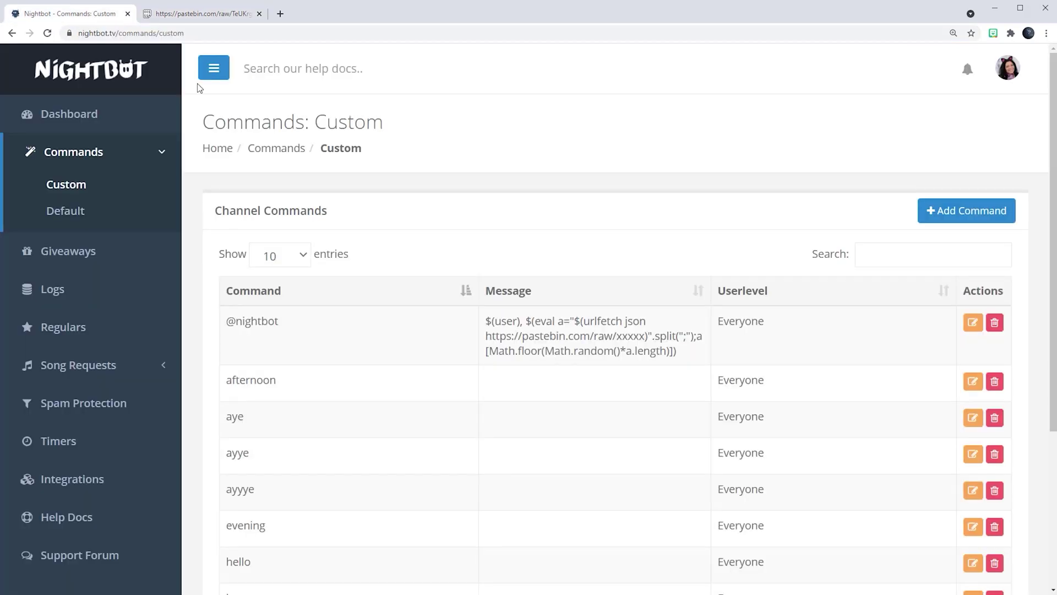
{"action": "left_click", "coordinate": [971, 325]}
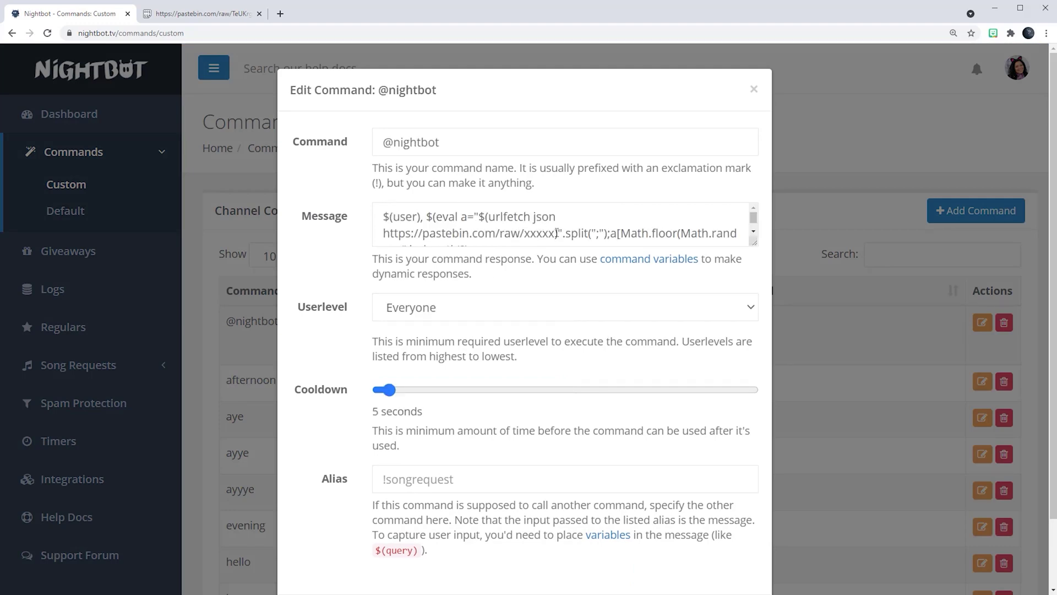
{"action": "left_click_drag", "start_coordinate": [556, 234], "coordinate": [525, 234]}
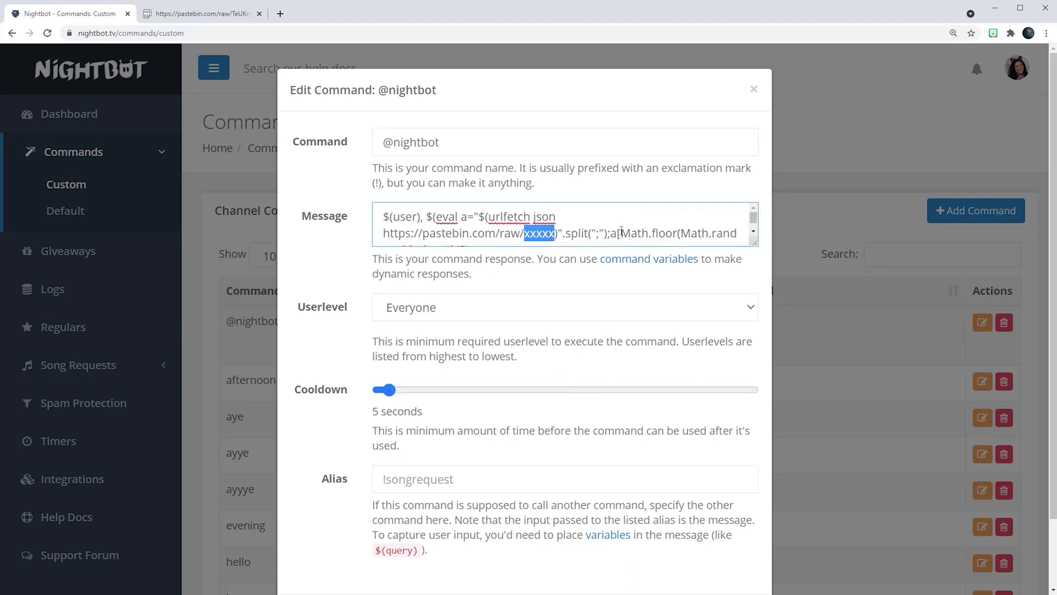
{"action": "key", "text": "ctrl+v"}
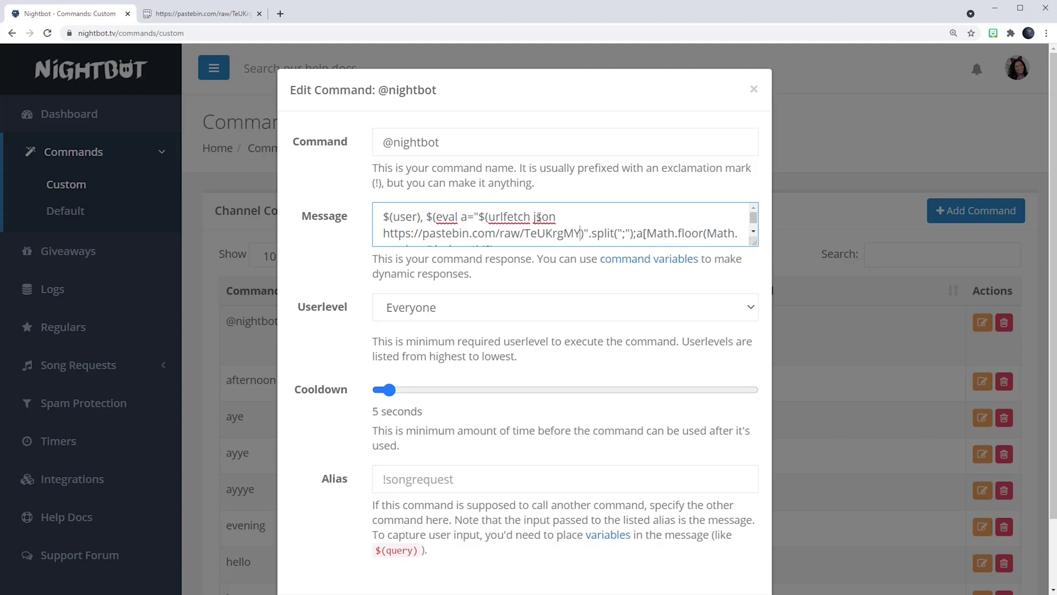